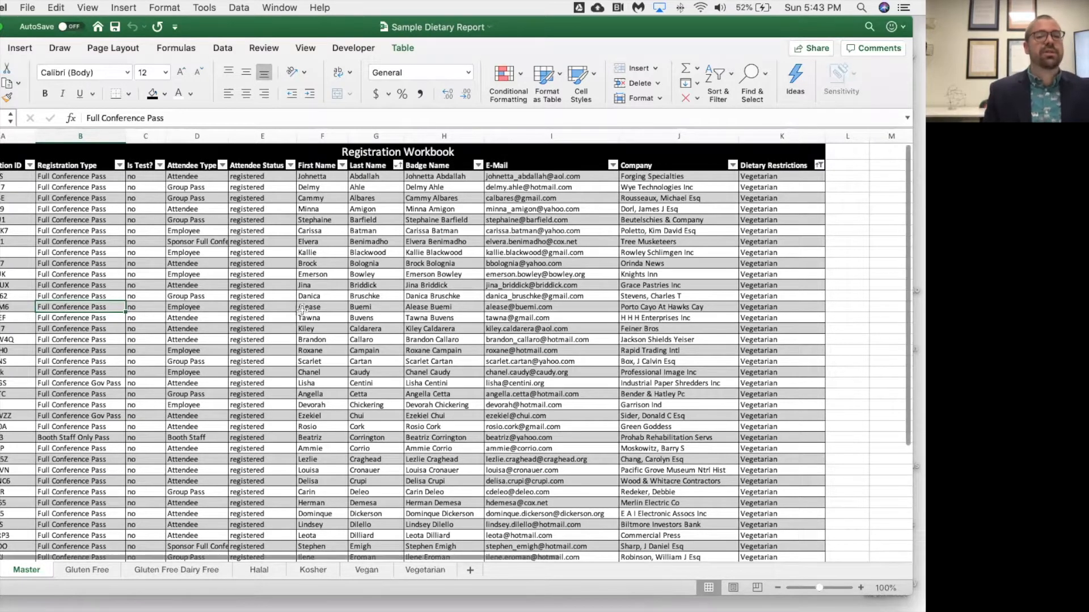
Step: Show all dietary restrictions in the Master sheet's table by selecting every value in the Dietary Restrictions filter
{"action": "scroll", "coordinate": [523, 215], "scroll_direction": "down", "scroll_amount": 1}
{"action": "scroll", "coordinate": [523, 215], "scroll_direction": "left", "scroll_amount": 1}
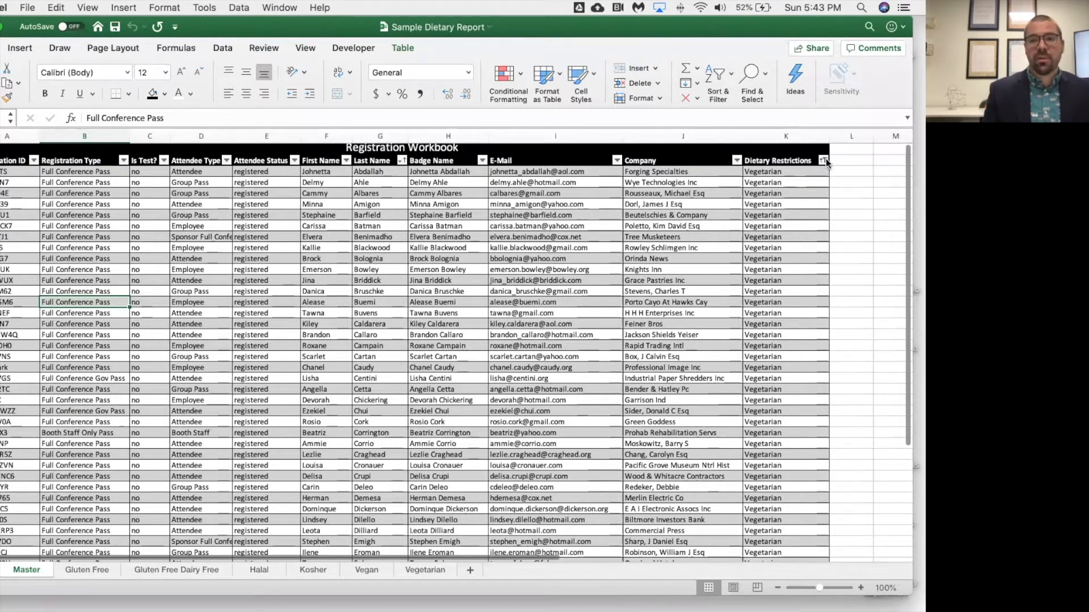
{"action": "left_click", "coordinate": [824, 159]}
{"action": "left_click", "coordinate": [776, 258]}
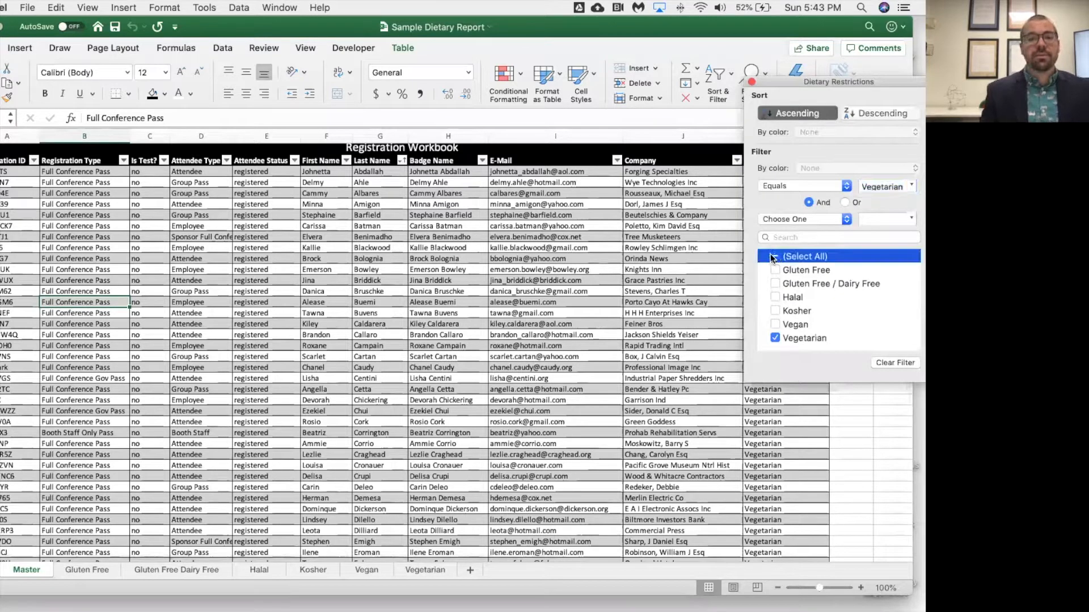
{"action": "left_click", "coordinate": [752, 81]}
{"action": "scroll", "coordinate": [39, 244], "scroll_direction": "up", "scroll_amount": 1}
{"action": "scroll", "coordinate": [39, 245], "scroll_direction": "right", "scroll_amount": 1}
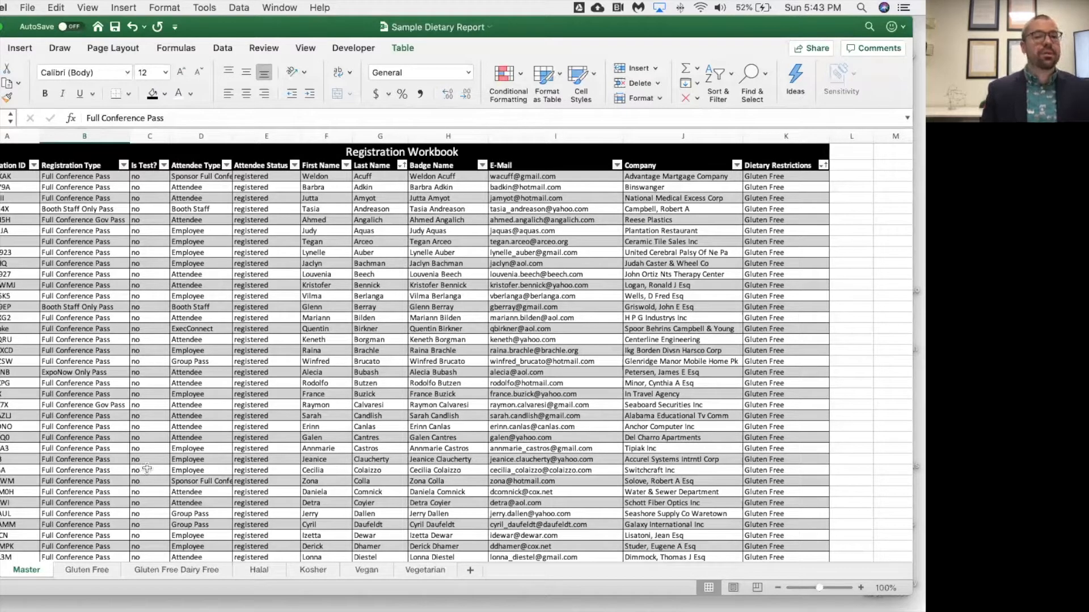
{"action": "scroll", "coordinate": [136, 496], "scroll_direction": "right", "scroll_amount": 1}
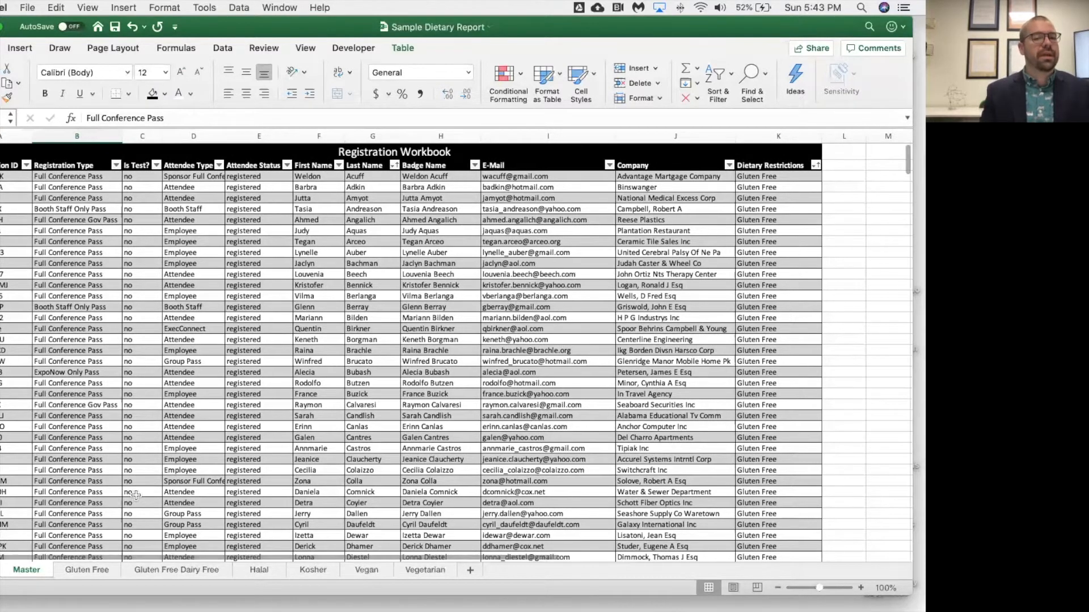
Step: On the Gluten Free sheet, insert a new column before Registration ID and give it the header "Count"
{"action": "left_click", "coordinate": [104, 570]}
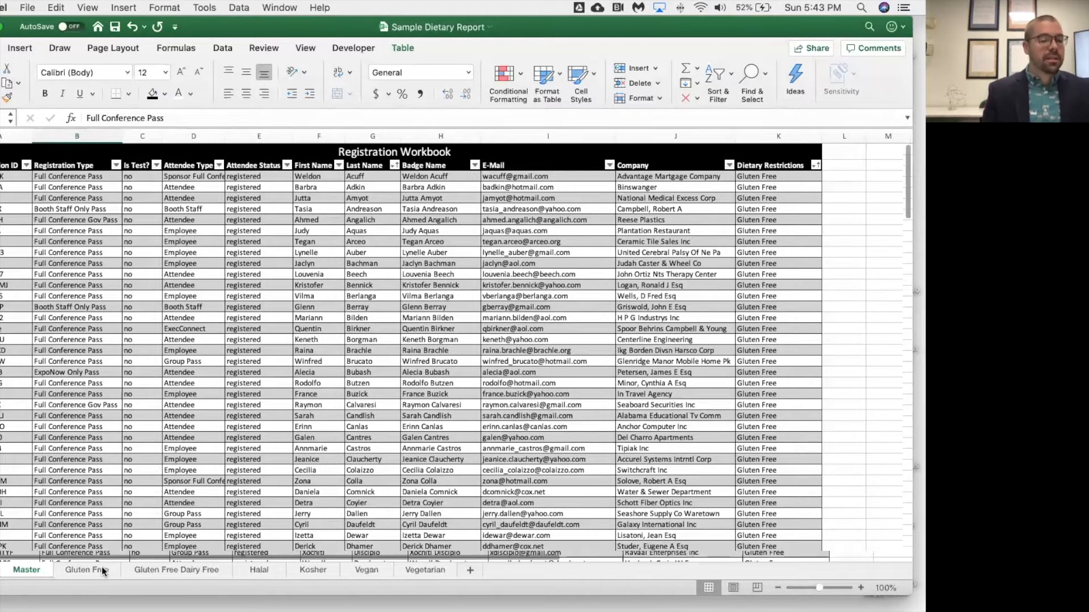
{"action": "right_click", "coordinate": [8, 136]}
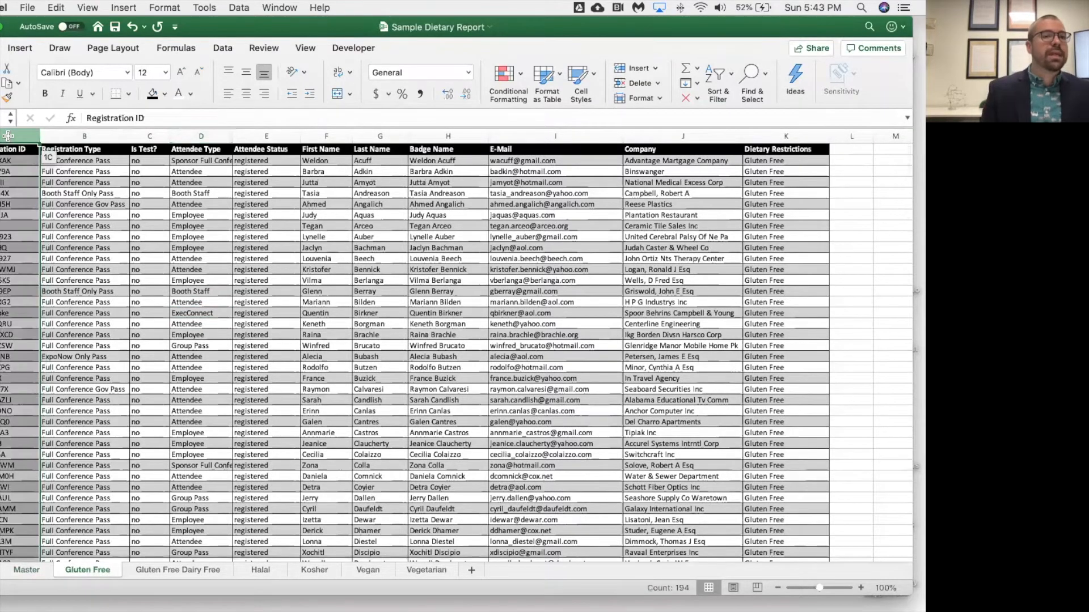
{"action": "left_click", "coordinate": [51, 202]}
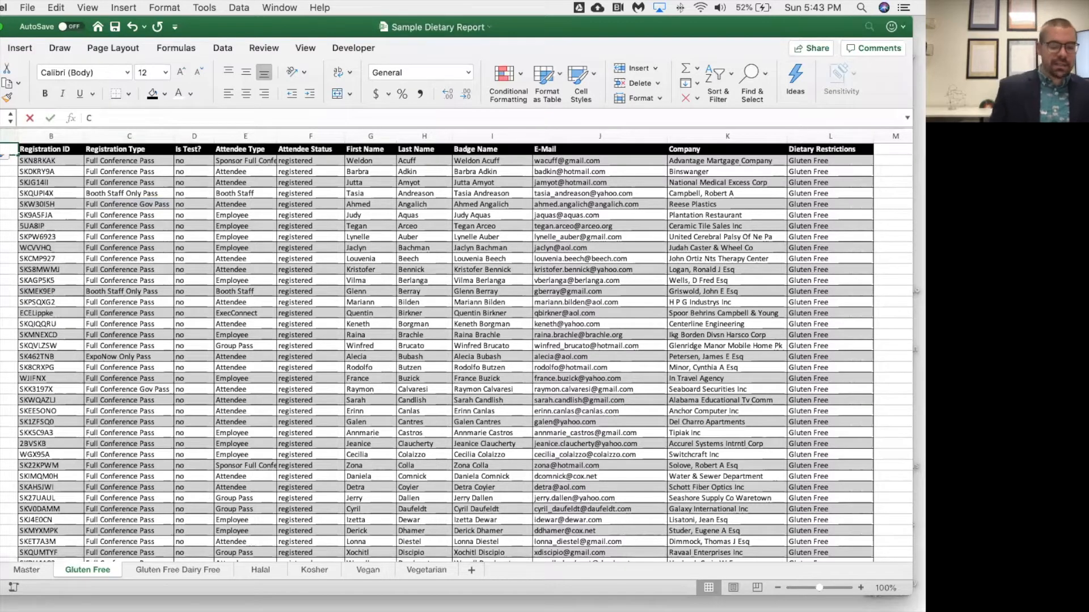
{"action": "type", "text": "Count"}
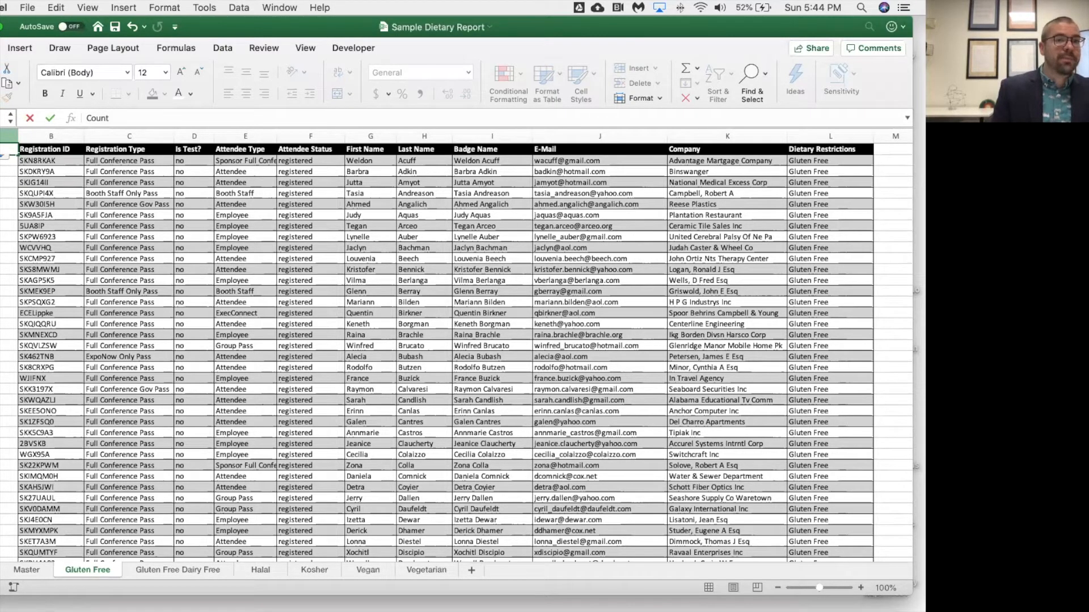
{"action": "key", "text": "Return"}
{"action": "left_click", "coordinate": [7, 149]}
Step: Enter 1, 2 and 3 in the first three data rows of the Count column
{"action": "left_click", "coordinate": [10, 163]}
{"action": "type", "text": "1"}
{"action": "key", "text": "Return"}
{"action": "type", "text": "2"}
{"action": "key", "text": "Return"}
{"action": "type", "text": "3"}
{"action": "key", "text": "Return"}
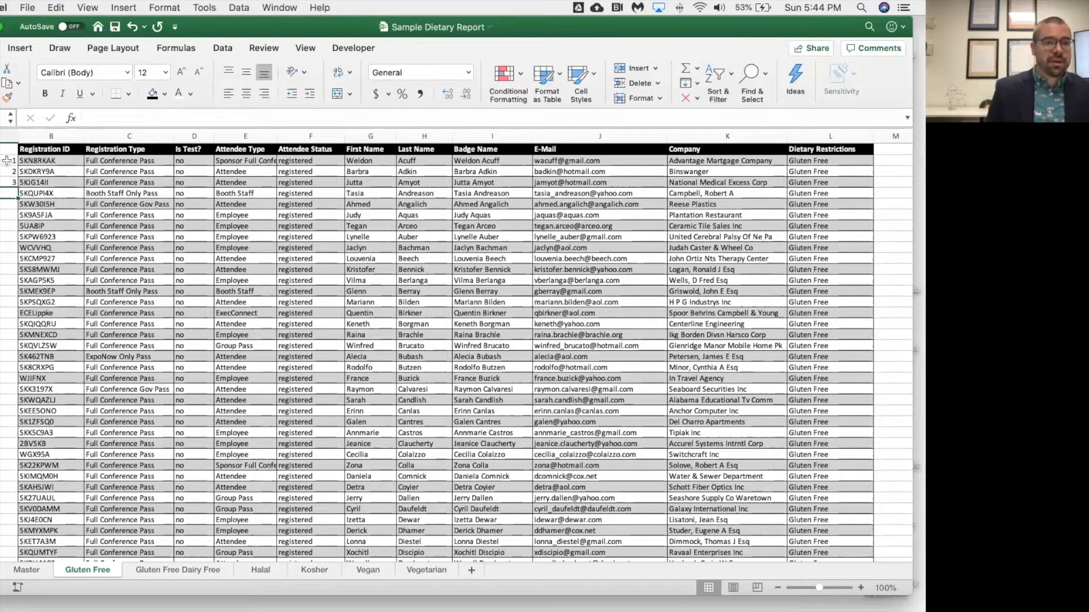
Step: Extend the 1, 2, 3 series down the Count column to the last gluten-free attendee's row
{"action": "left_click", "coordinate": [7, 160]}
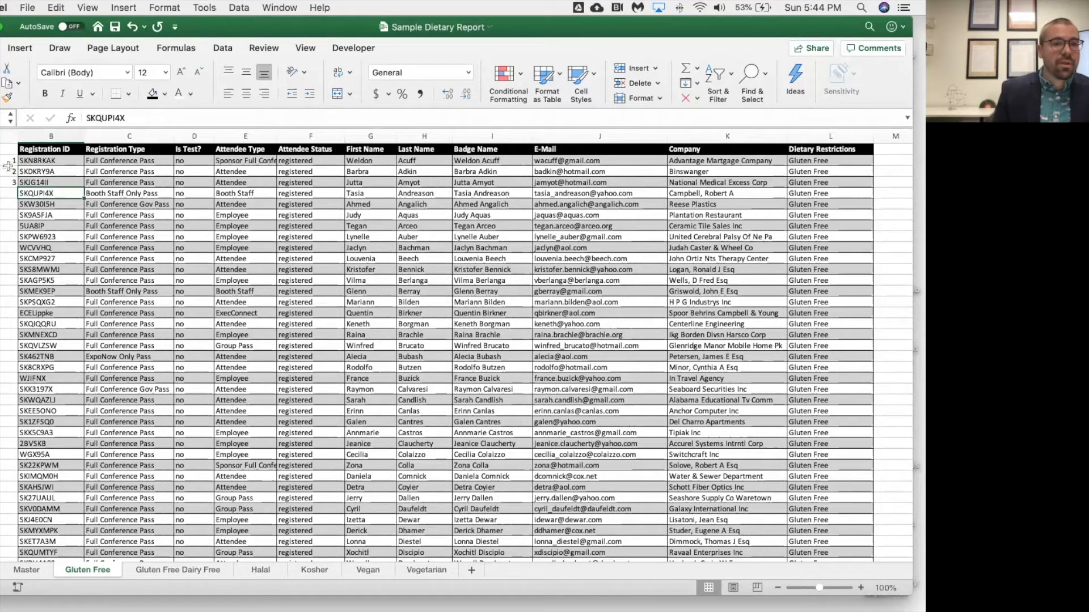
{"action": "left_click", "coordinate": [3, 182], "text": "shift"}
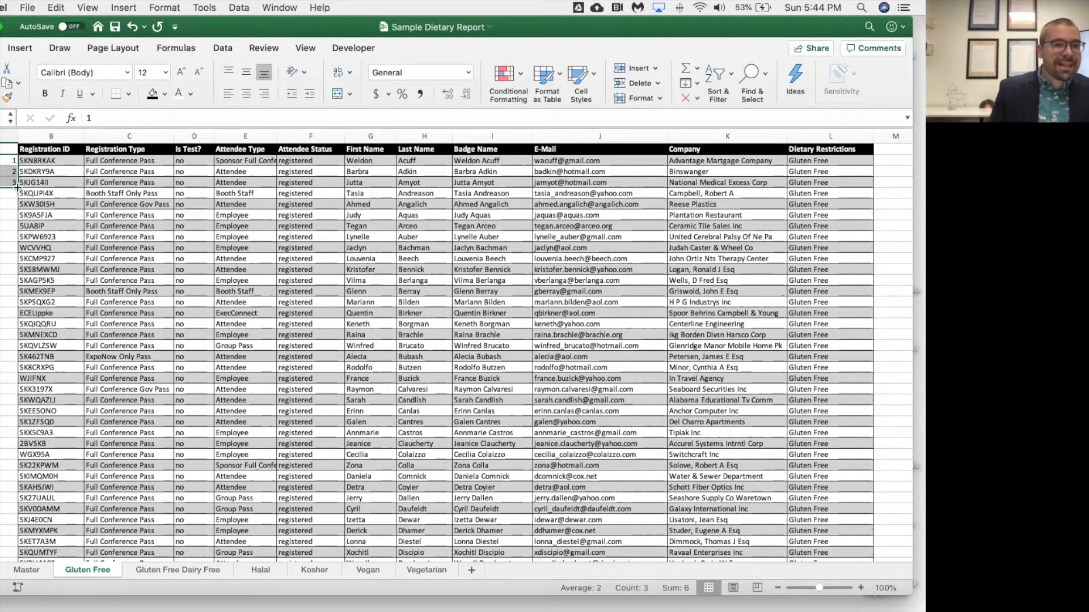
{"action": "left_click_drag", "start_coordinate": [18, 187], "coordinate": [14, 540]}
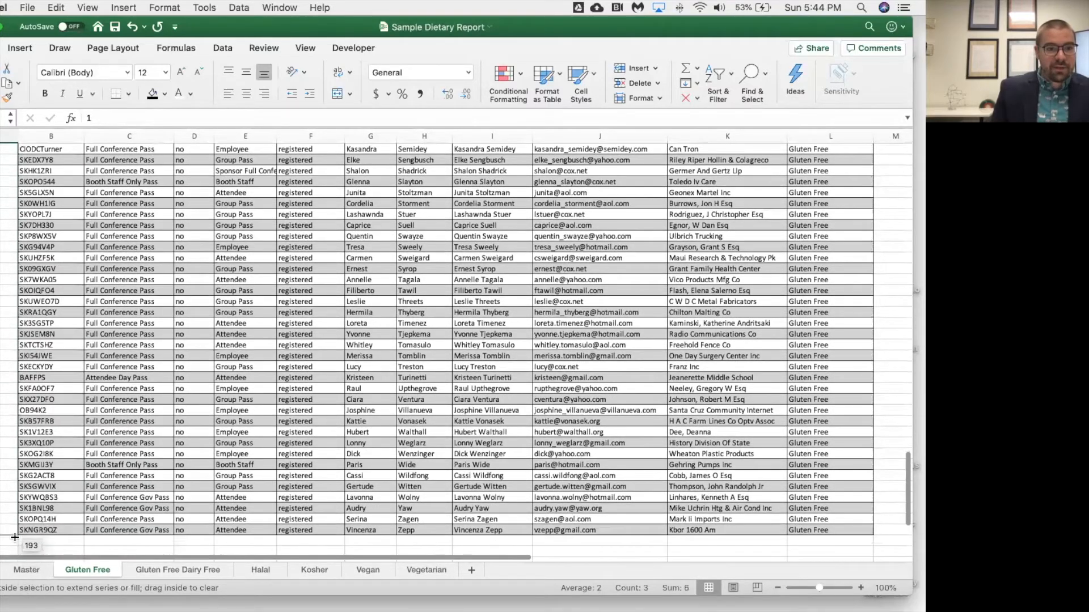
{"action": "left_click_drag", "start_coordinate": [14, 535], "coordinate": [15, 535]}
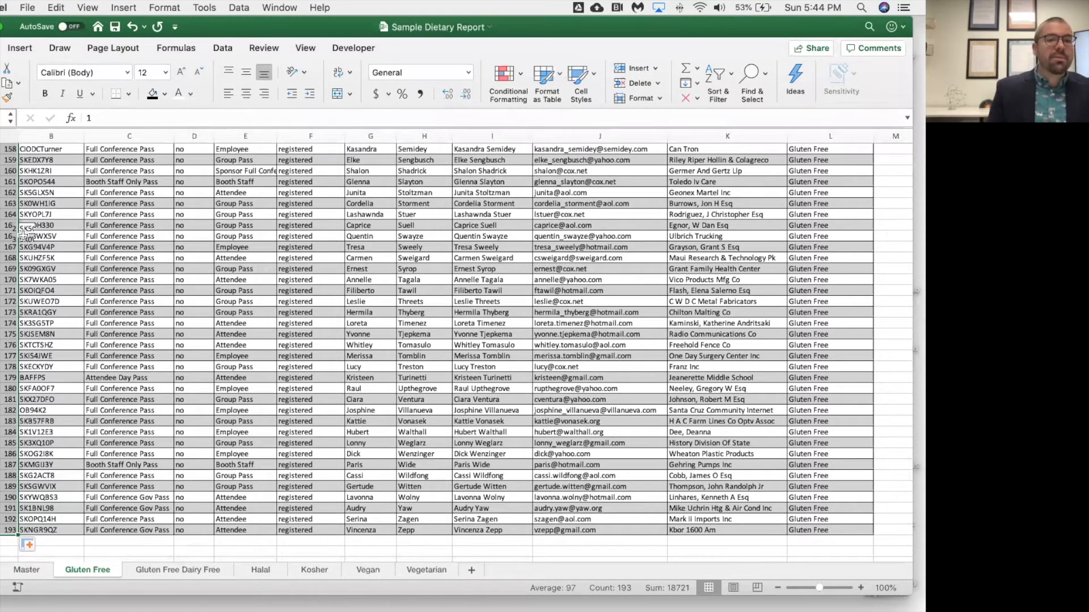
Step: Examine the Count column's numbering from the first to the last attendee on the Gluten Free sheet
{"action": "scroll", "coordinate": [30, 218], "scroll_direction": "up", "scroll_amount": 16}
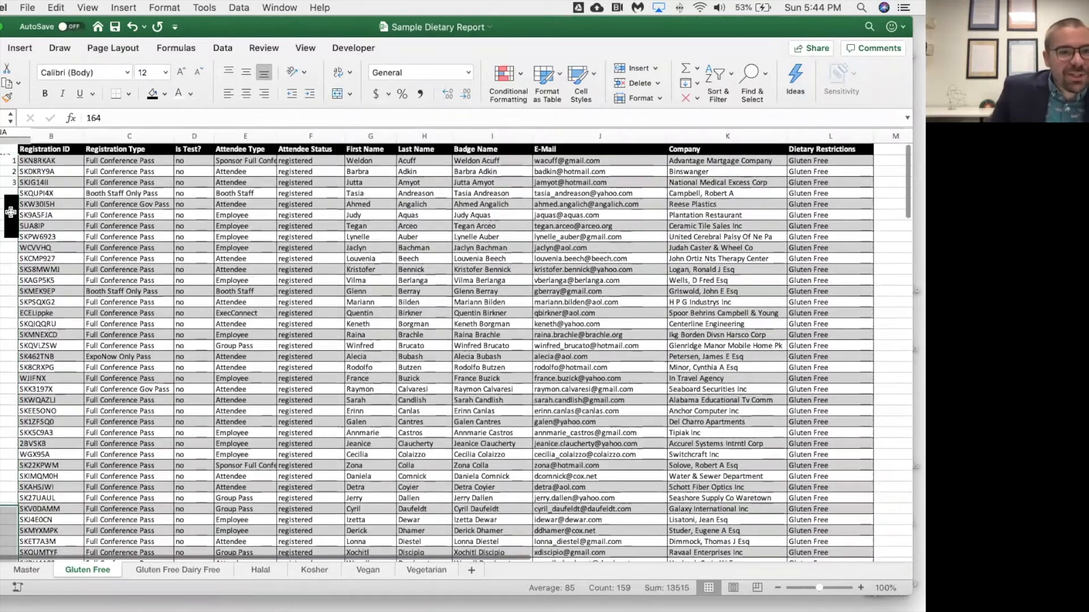
{"action": "scroll", "coordinate": [62, 272], "scroll_direction": "down", "scroll_amount": 20}
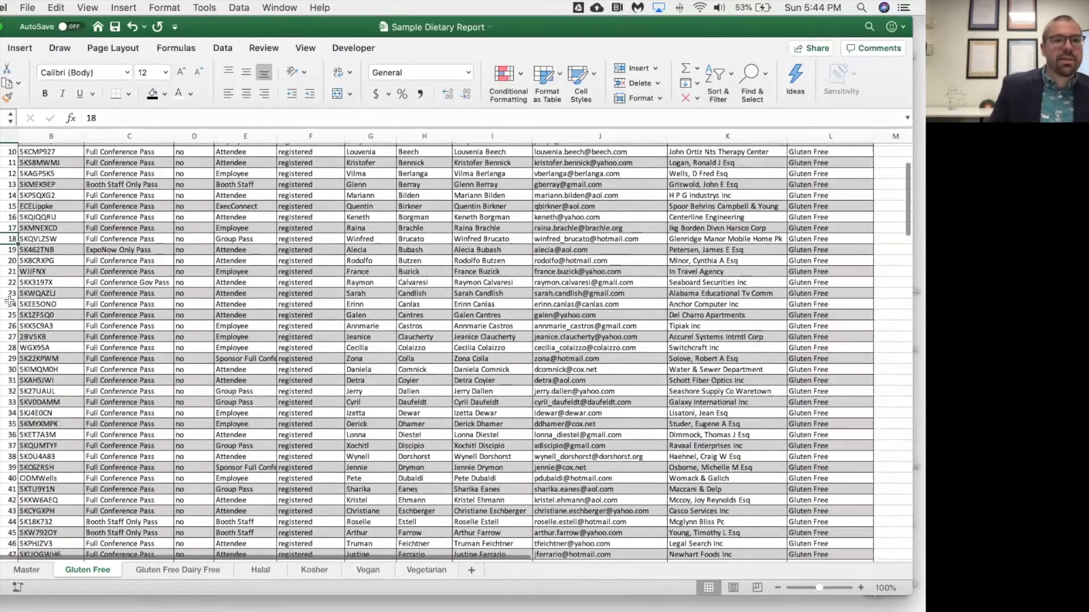
{"action": "scroll", "coordinate": [11, 299], "scroll_direction": "down", "scroll_amount": 20}
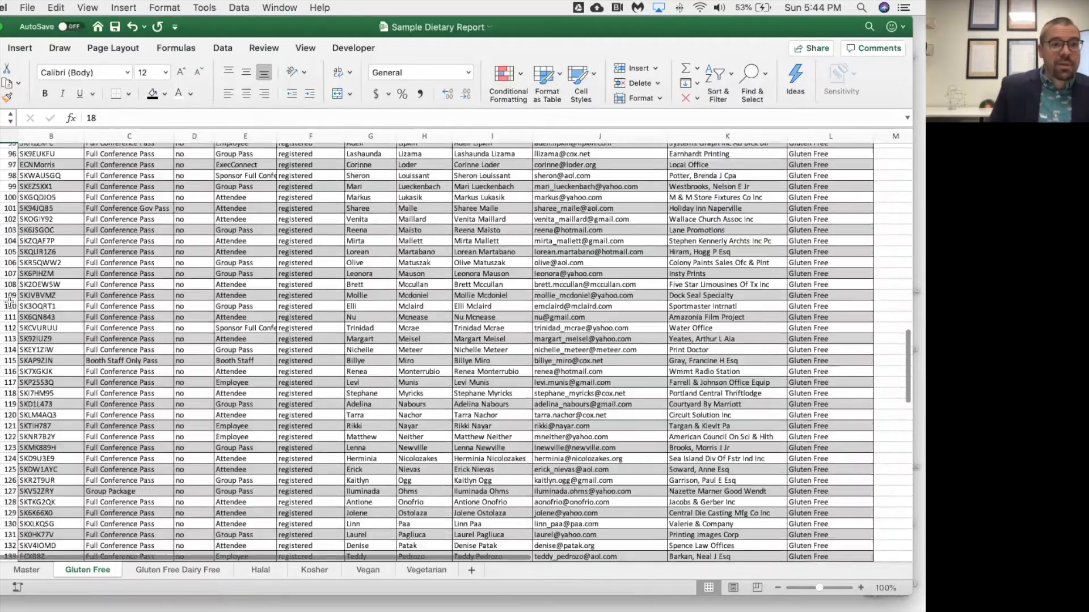
{"action": "scroll", "coordinate": [10, 300], "scroll_direction": "down", "scroll_amount": 12}
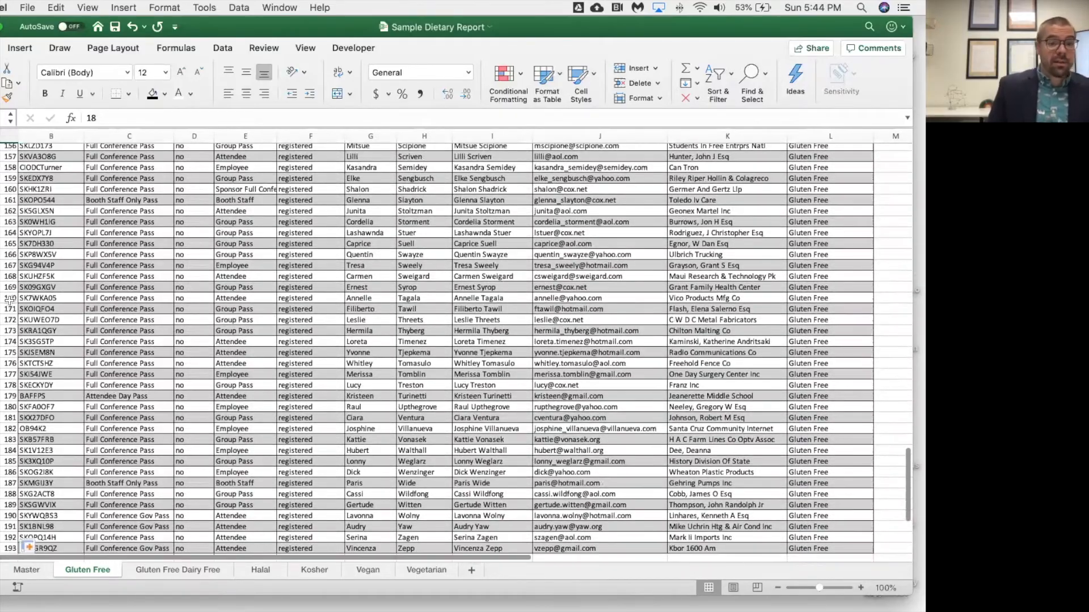
{"action": "scroll", "coordinate": [10, 299], "scroll_direction": "down", "scroll_amount": 4}
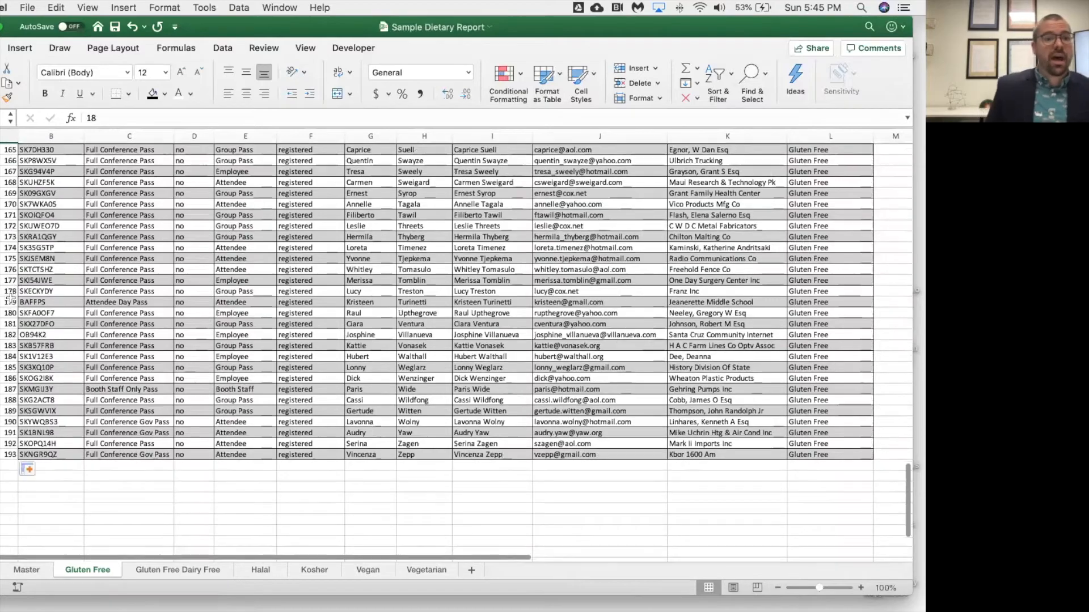
{"action": "scroll", "coordinate": [6, 282], "scroll_direction": "up", "scroll_amount": 20}
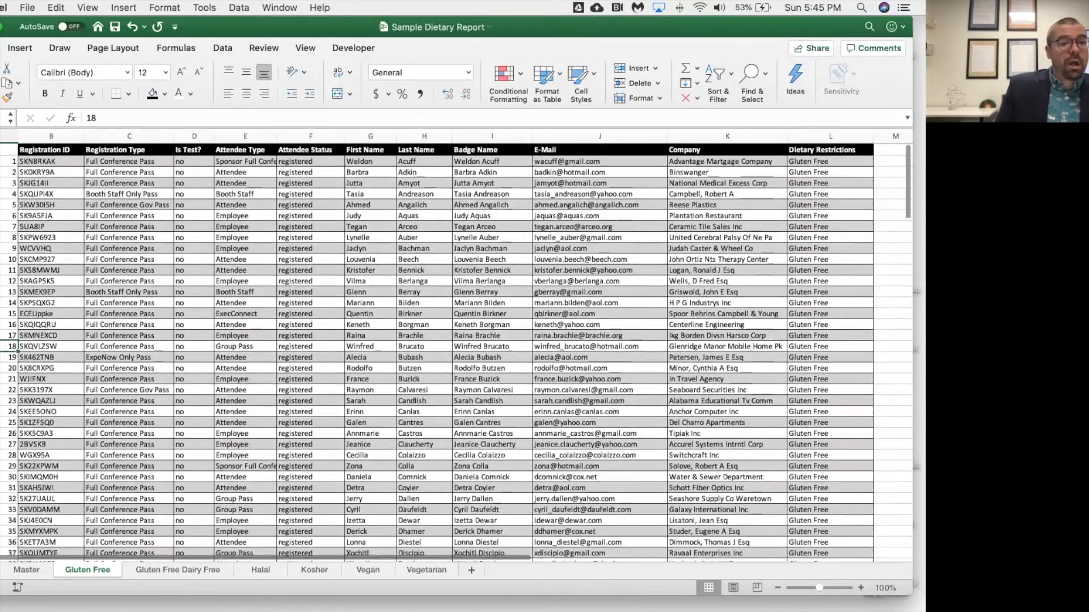
{"action": "scroll", "coordinate": [22, 182], "scroll_direction": "down", "scroll_amount": 15}
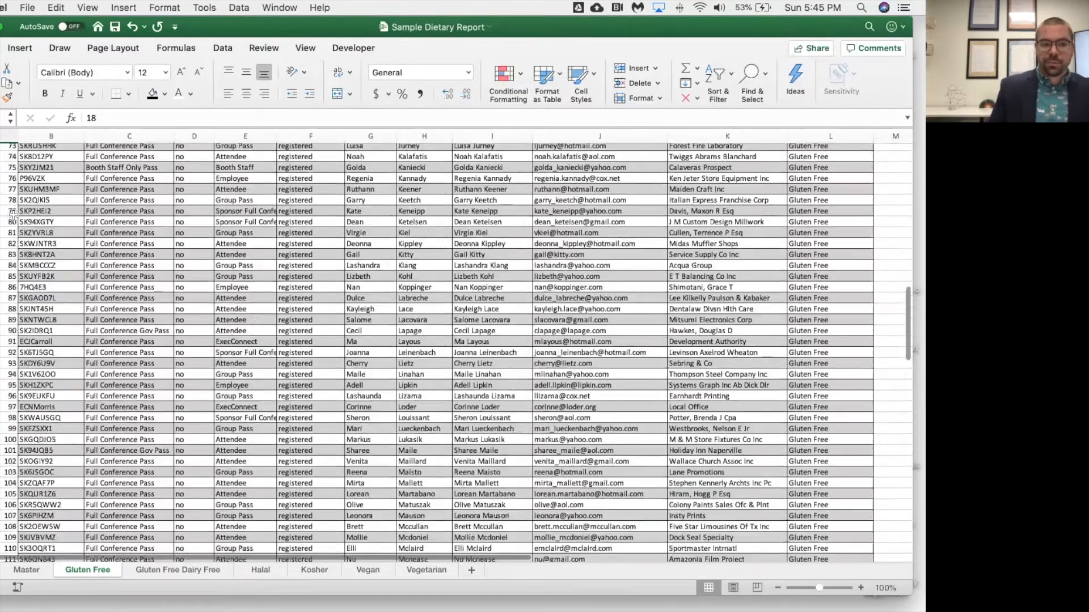
{"action": "scroll", "coordinate": [13, 205], "scroll_direction": "up", "scroll_amount": 15}
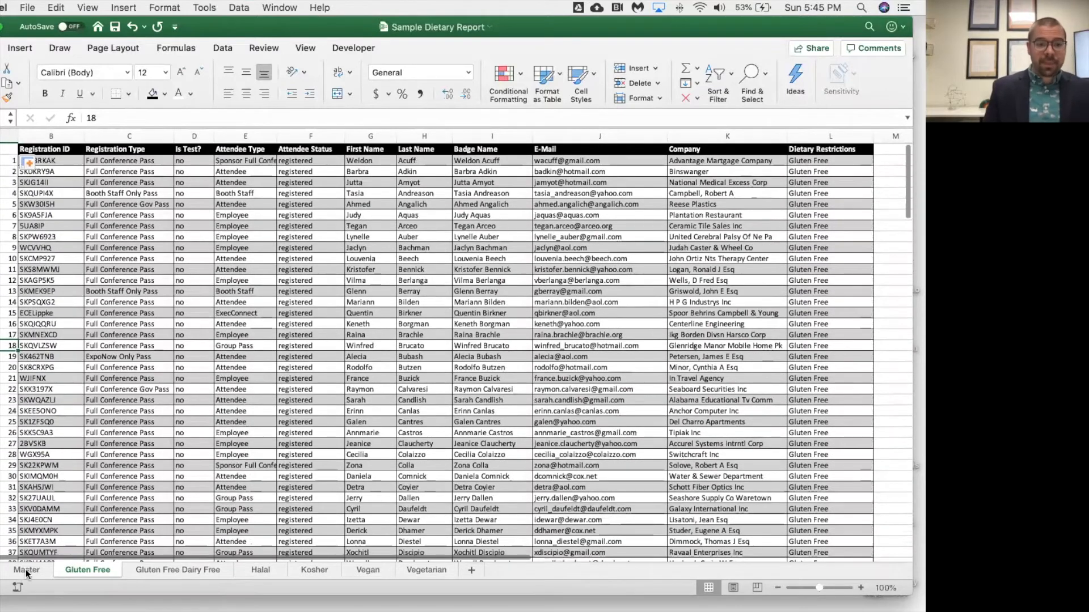
Step: On the Master sheet, insert three blank rows one at a time above the Registration Workbook title
{"action": "left_click", "coordinate": [26, 570]}
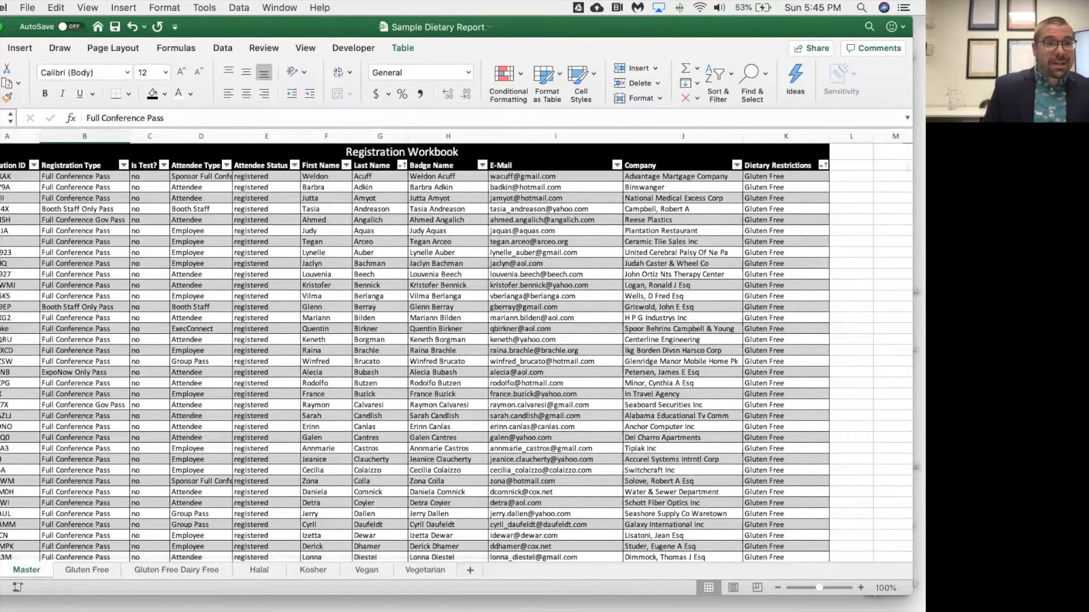
{"action": "right_click", "coordinate": [0, 151]}
{"action": "left_click", "coordinate": [97, 215]}
{"action": "left_click", "coordinate": [114, 218]}
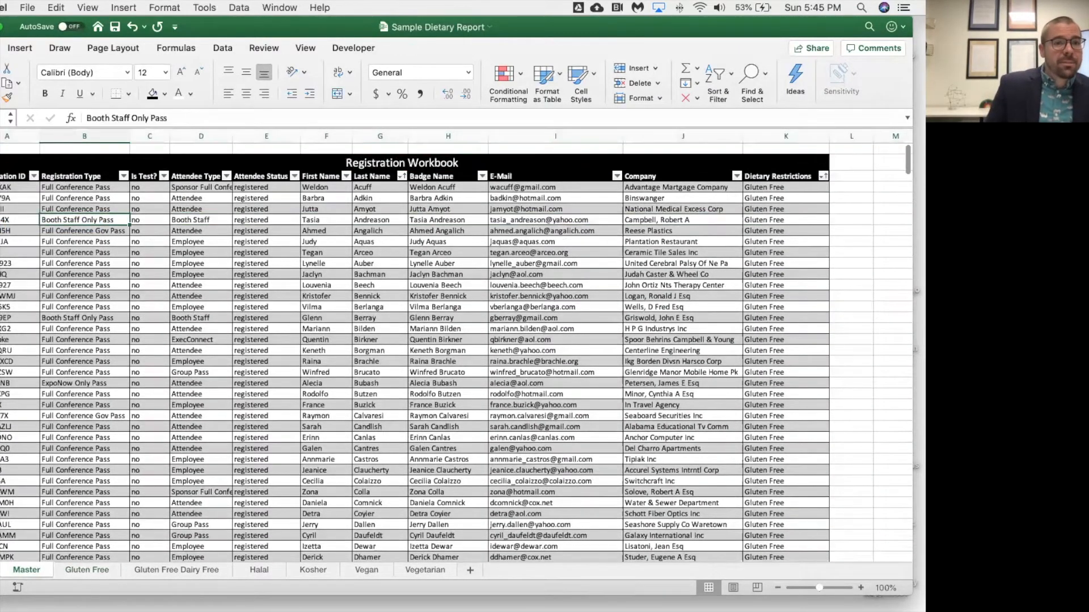
{"action": "right_click", "coordinate": [0, 148]}
{"action": "left_click", "coordinate": [14, 219]}
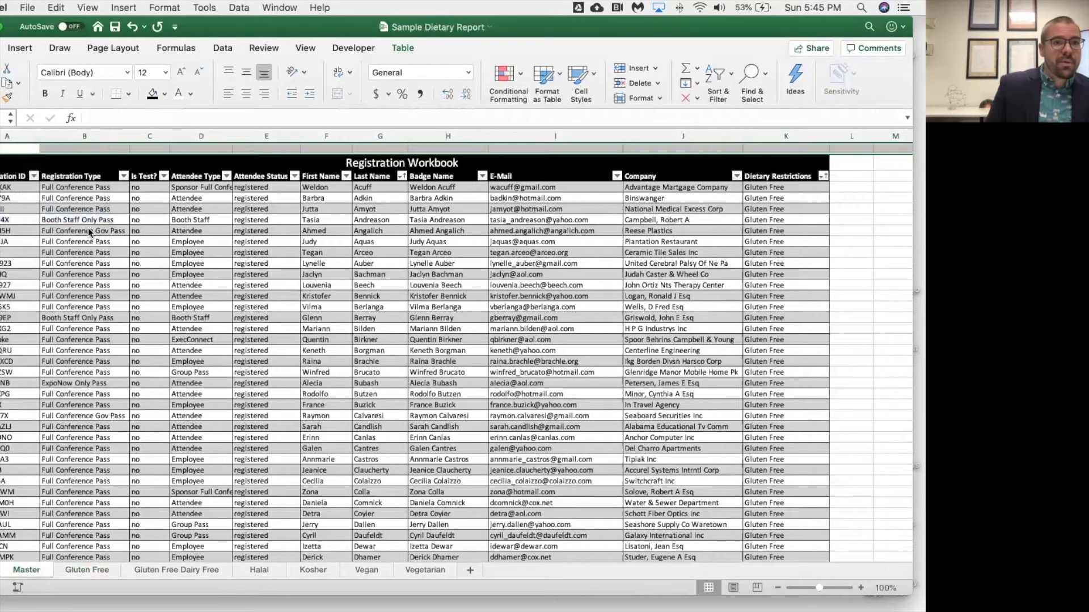
{"action": "left_click", "coordinate": [91, 231]}
{"action": "left_click", "coordinate": [0, 149]}
{"action": "right_click", "coordinate": [0, 149]}
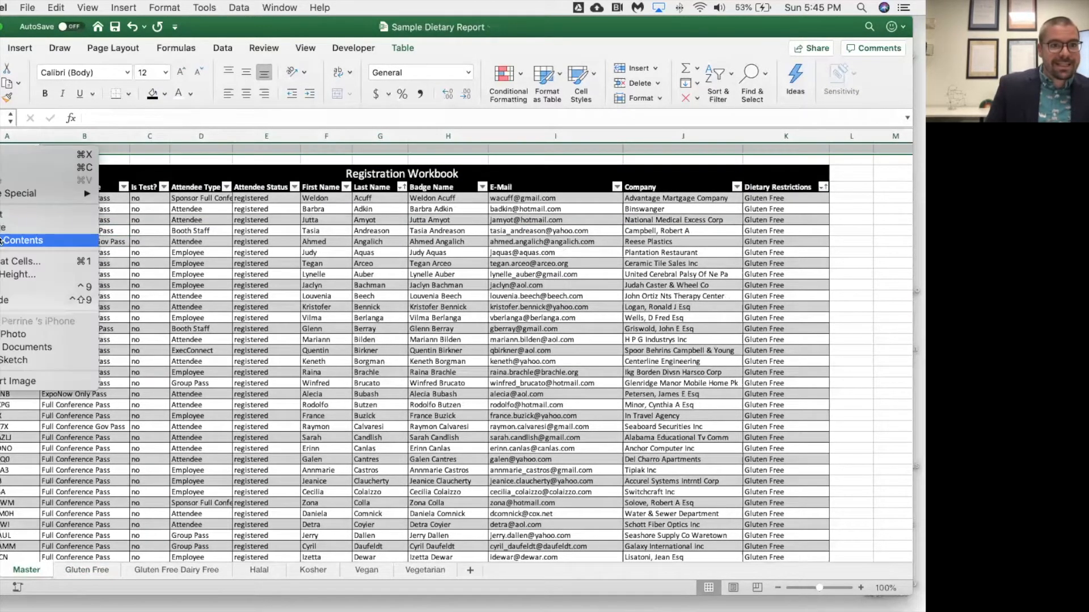
{"action": "left_click", "coordinate": [70, 219]}
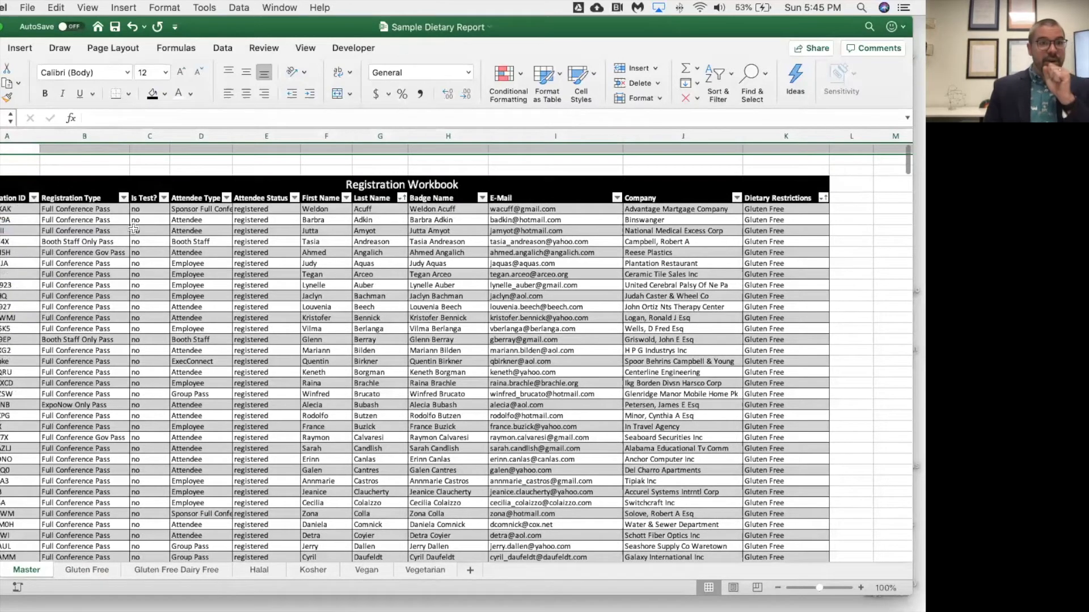
Step: Select the three blank rows at the top of the Master sheet and insert three more rows there at once
{"action": "left_click_drag", "start_coordinate": [2, 148], "coordinate": [2, 170]}
{"action": "right_click", "coordinate": [1, 166]}
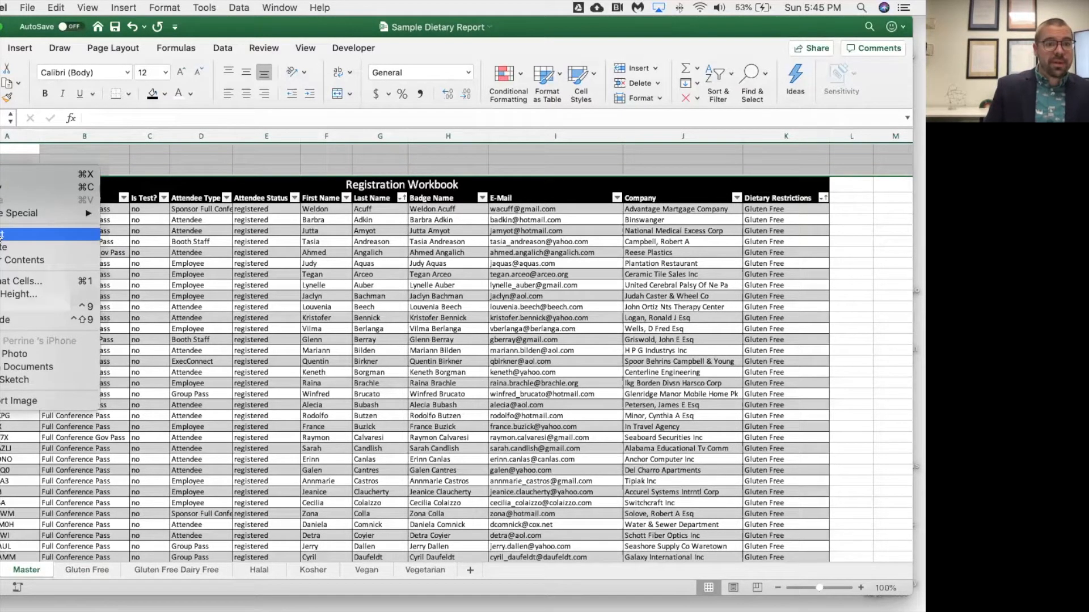
{"action": "left_click", "coordinate": [2, 234]}
{"action": "left_click", "coordinate": [216, 275]}
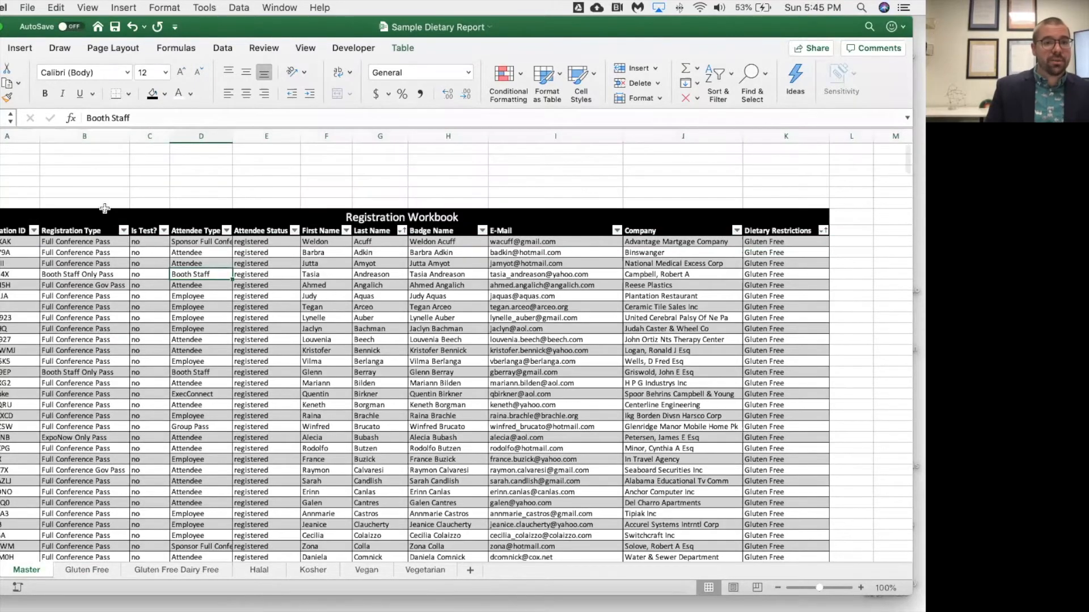
Step: Merge and center cells A1 to K1 across the top row of the Master sheet
{"action": "left_click", "coordinate": [22, 150]}
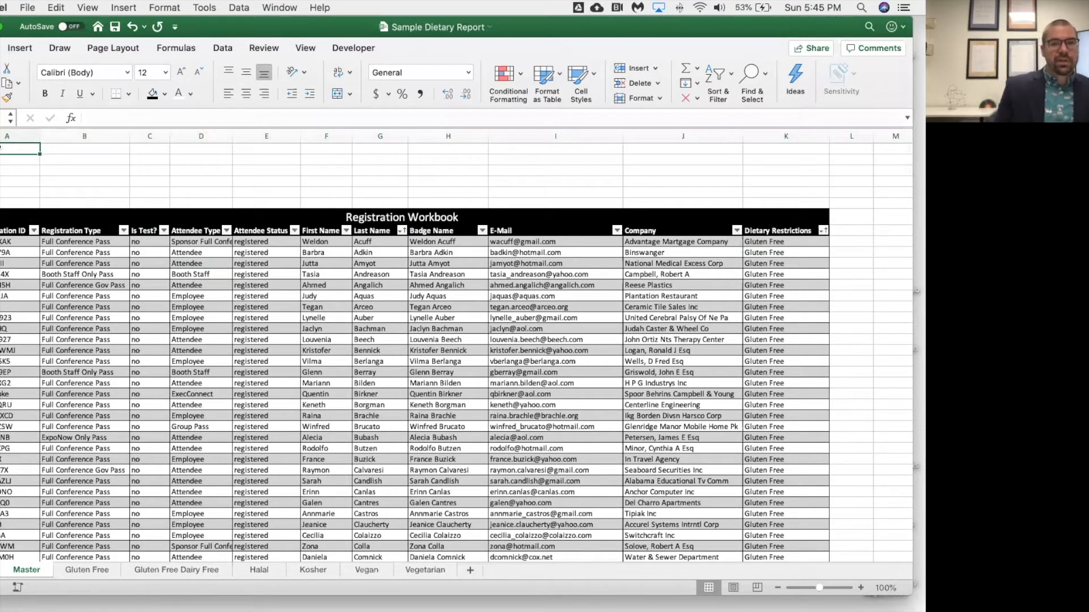
{"action": "left_click_drag", "start_coordinate": [3, 149], "coordinate": [778, 148]}
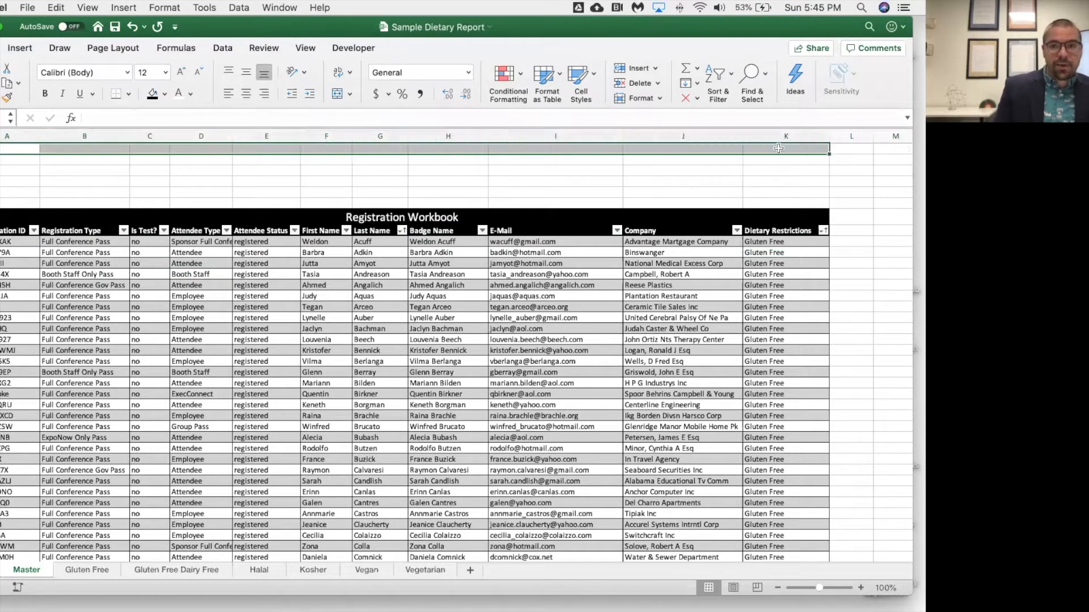
{"action": "left_click", "coordinate": [337, 94]}
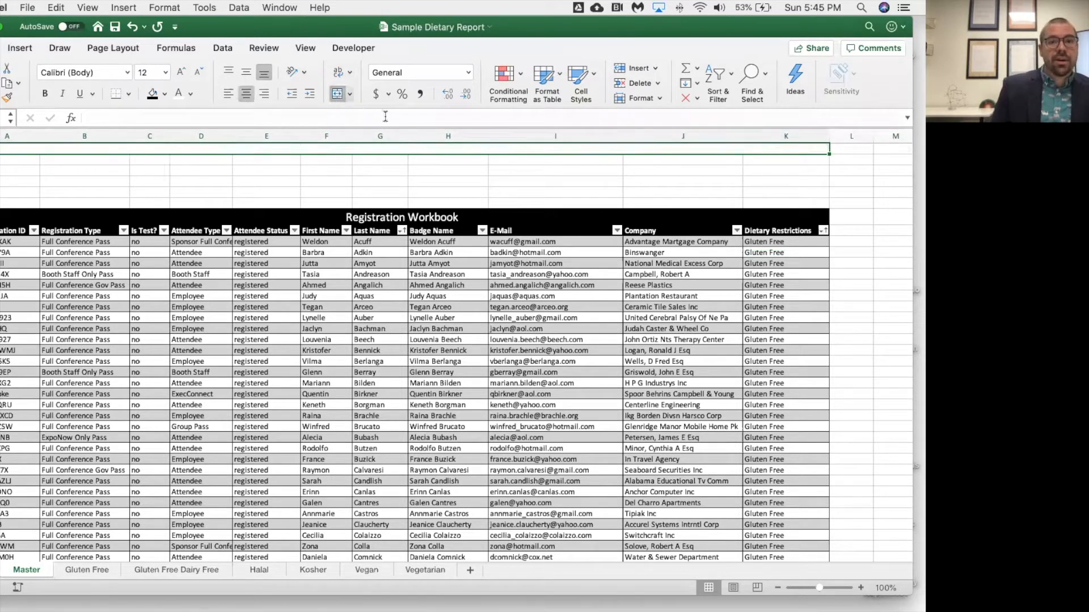
Step: Enter the title "Summary of Dietary Restrictions" in the merged top row
{"action": "type", "text": "S"}
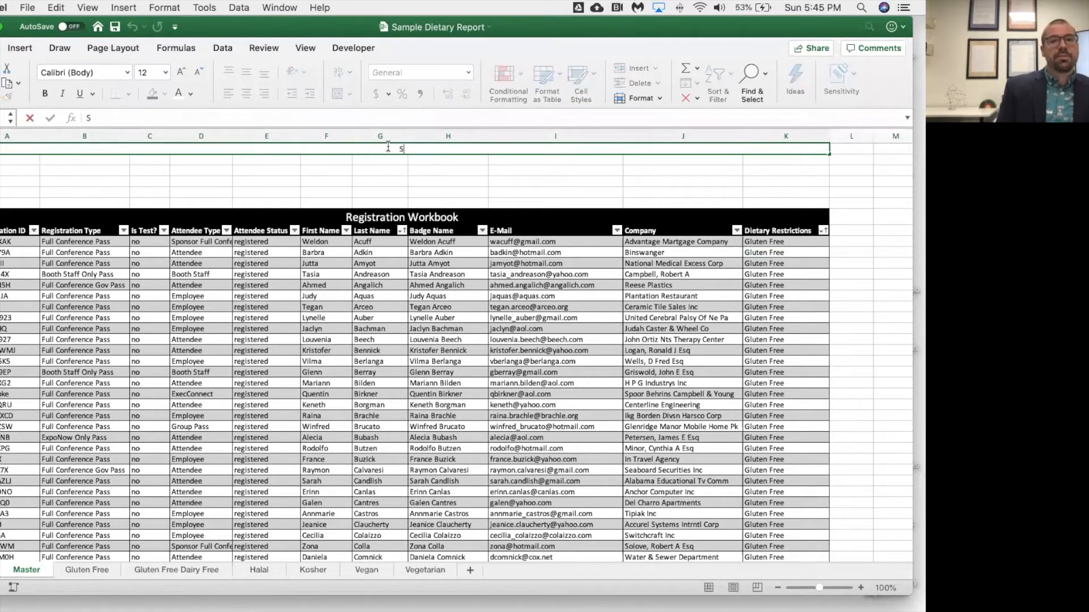
{"action": "type", "text": "ummary of"}
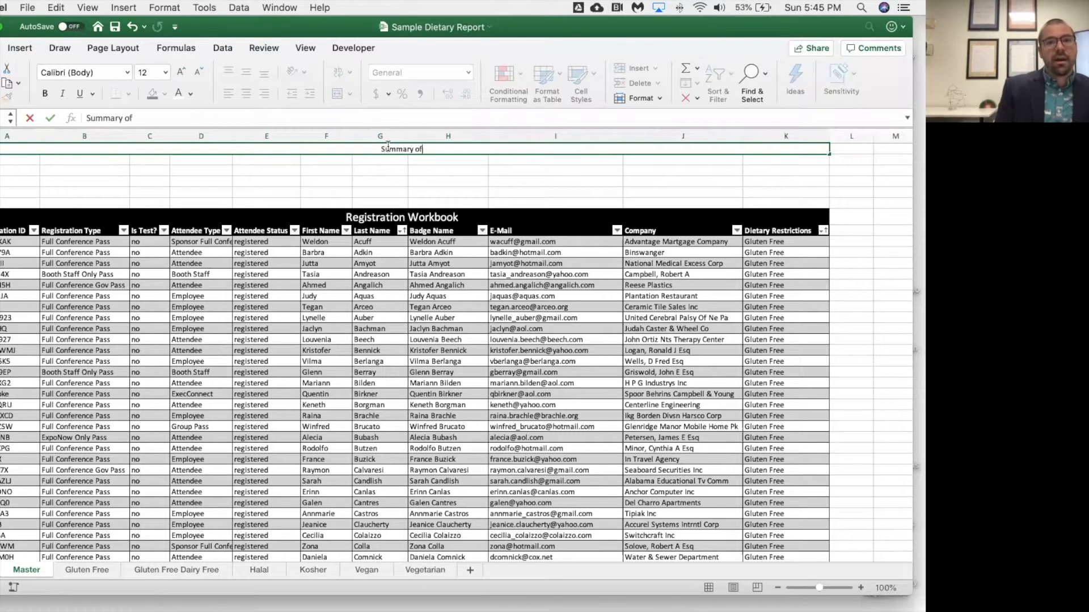
{"action": "type", "text": " Dietary Re"}
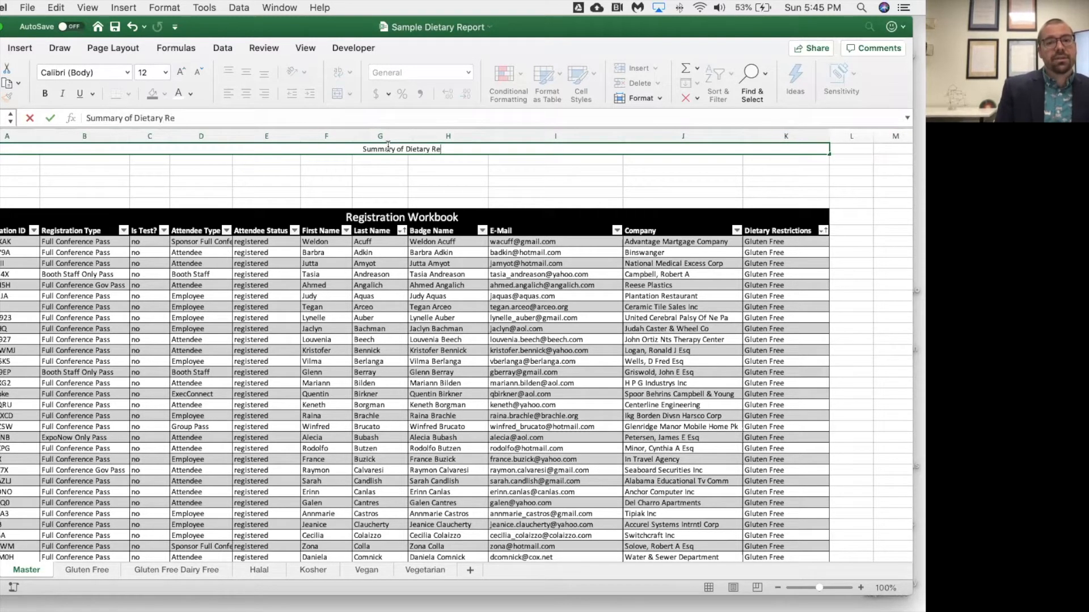
{"action": "type", "text": "stric"}
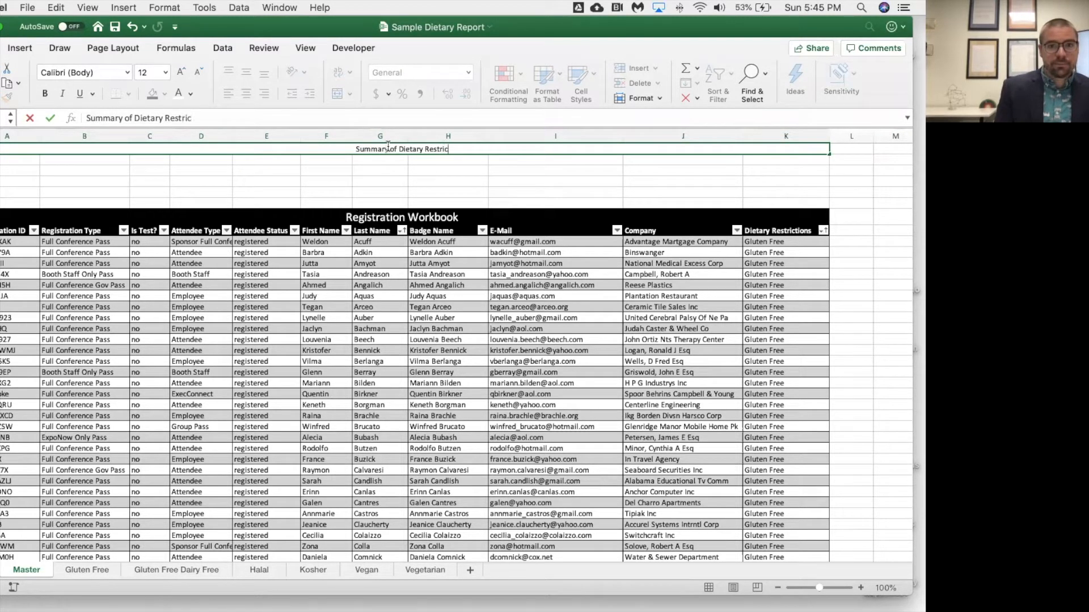
{"action": "type", "text": "tion s"}
{"action": "key", "text": "Return"}
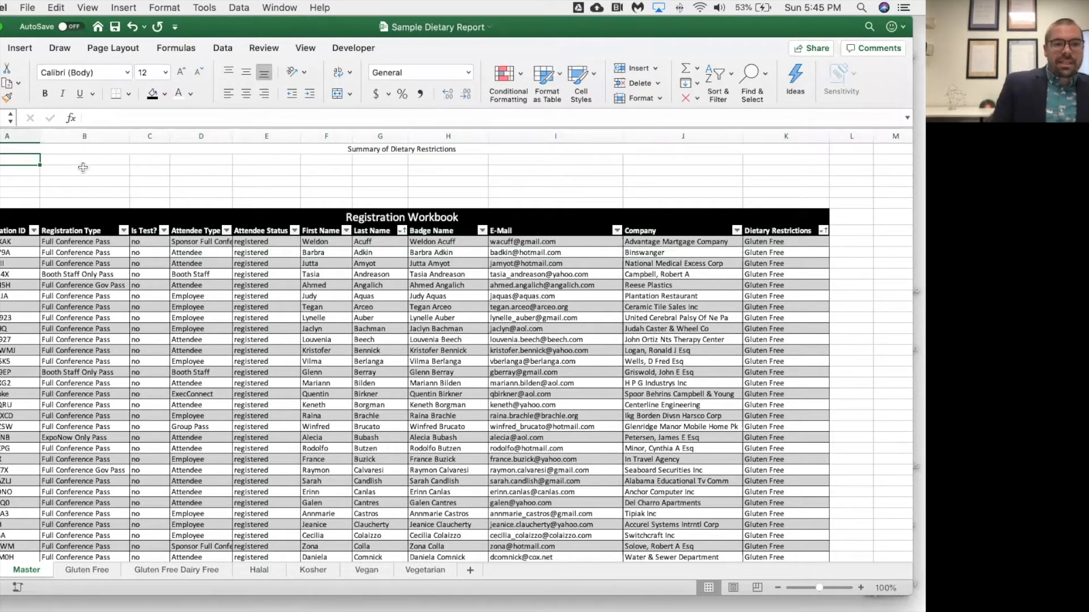
Step: Label A2 "Gluten Free" and write =COUNT('Gluten Free'!A2:A194) beside it, covering the Gluten Free sheet's Count numbers
{"action": "type", "text": "Gluten Free"}
{"action": "key", "text": "Tab"}
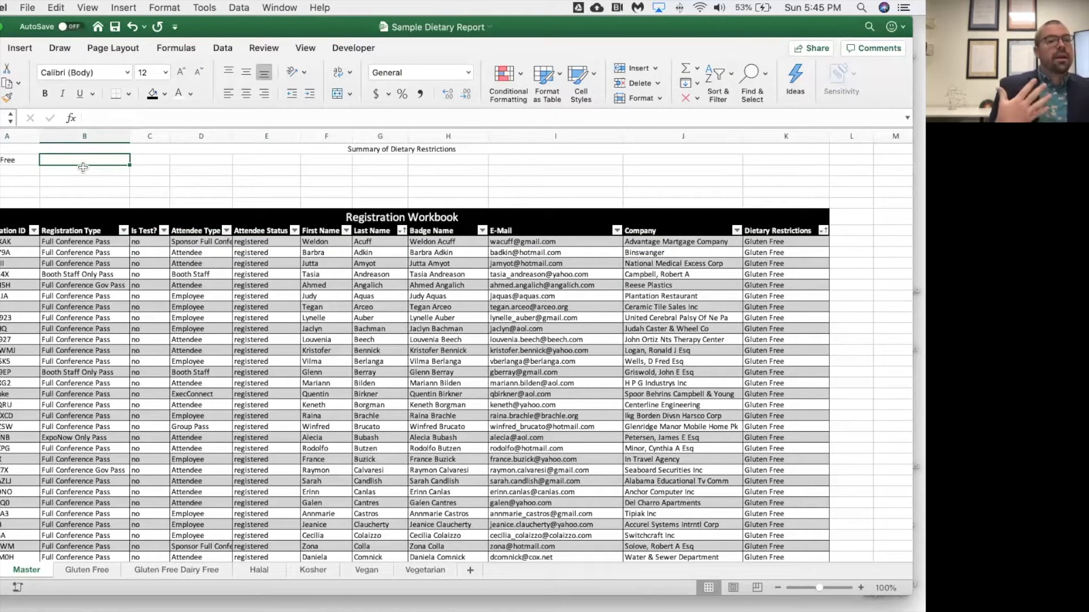
{"action": "type", "text": "="}
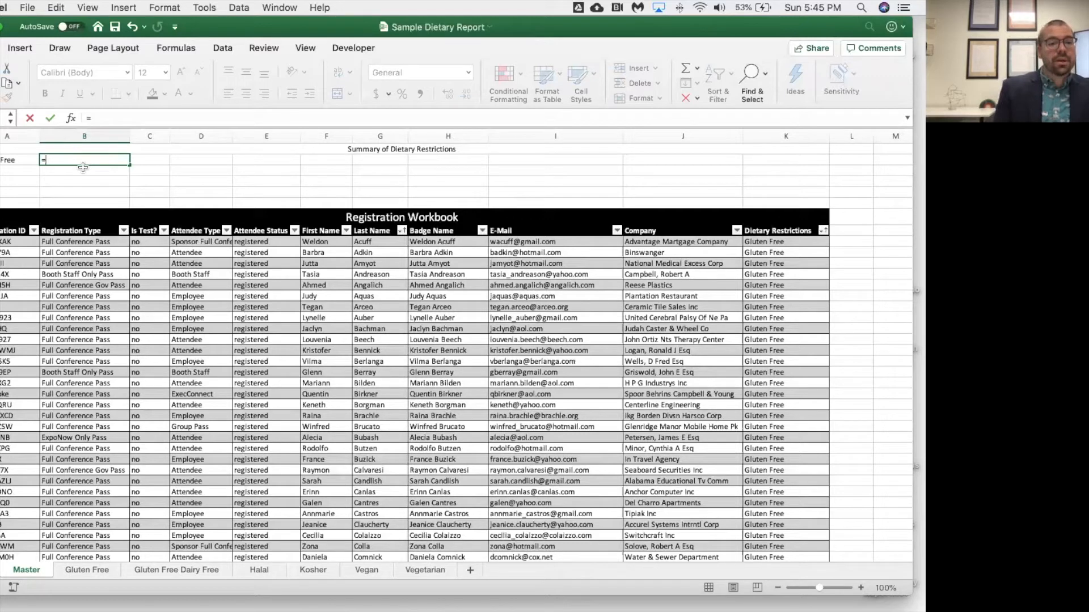
{"action": "type", "text": "C"}
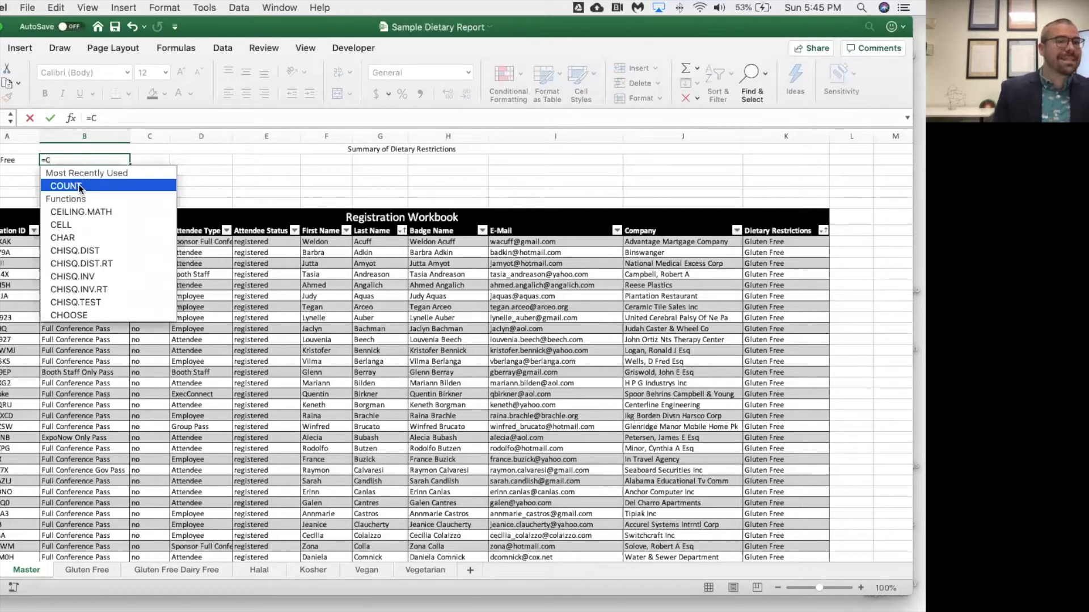
{"action": "double_click", "coordinate": [71, 184]}
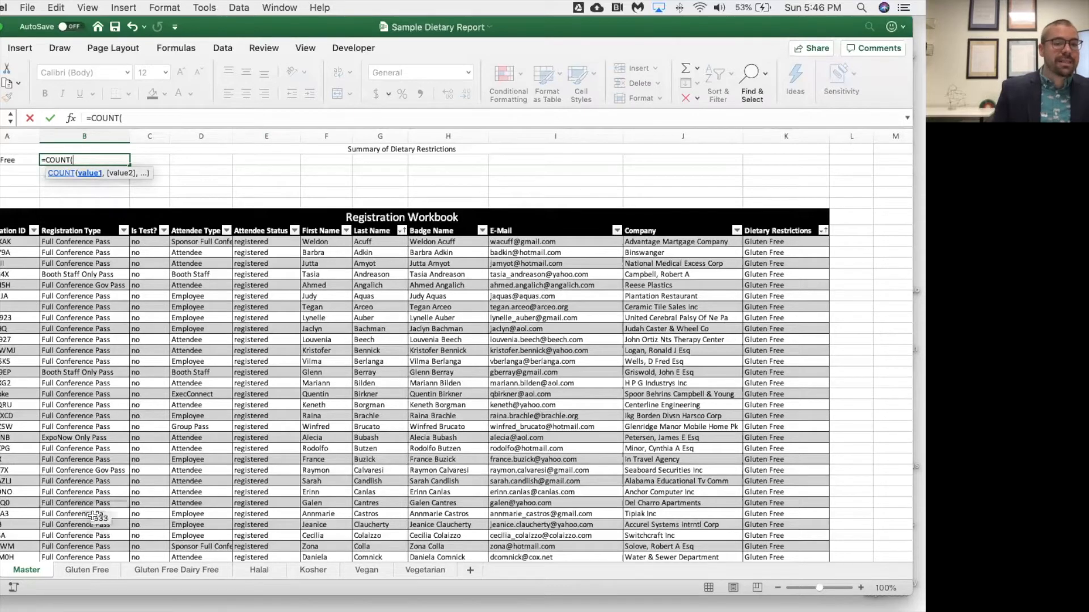
{"action": "left_click", "coordinate": [93, 570]}
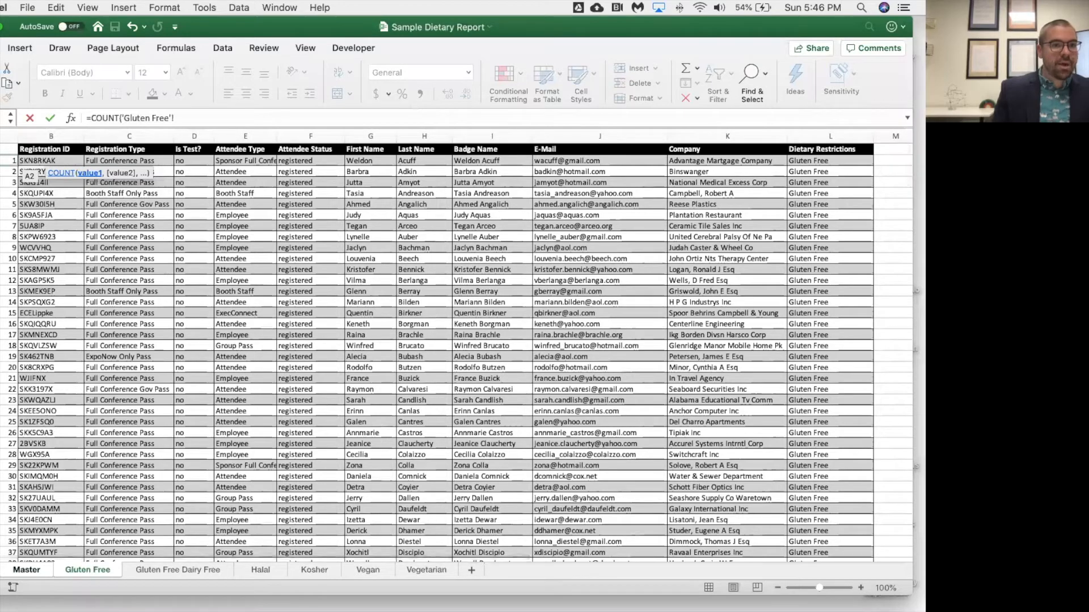
{"action": "left_click_drag", "start_coordinate": [10, 171], "coordinate": [11, 553]}
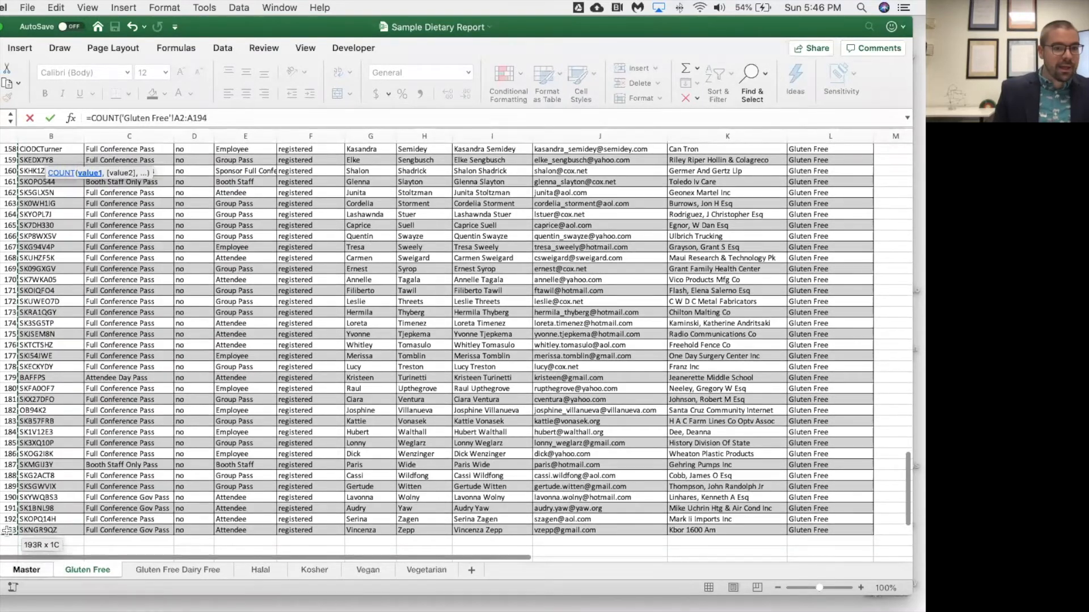
{"action": "type", "text": ")"}
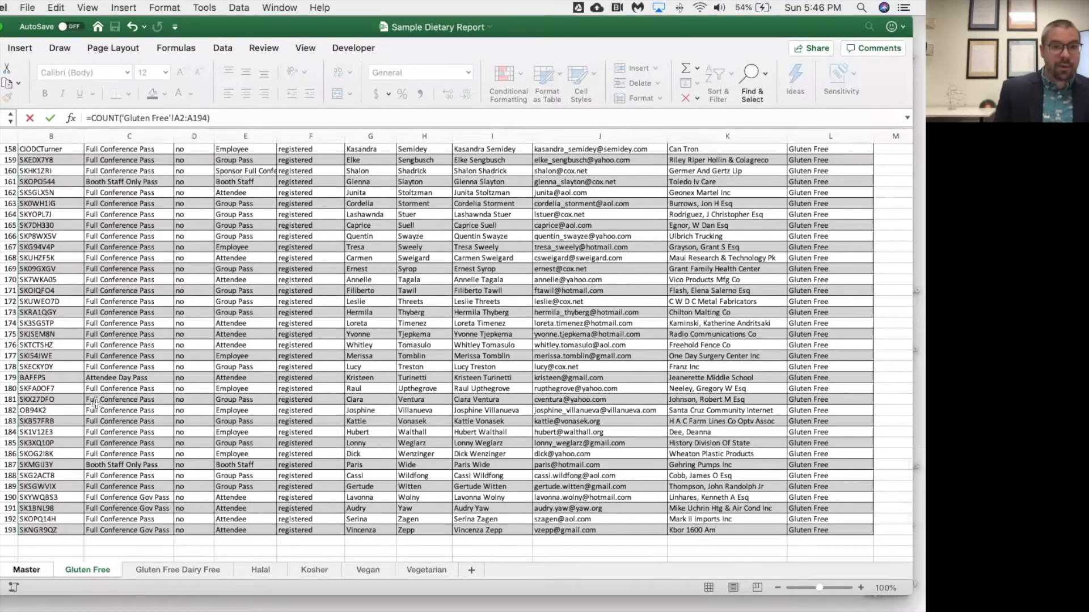
Step: Review the function name and range in the gluten-free COUNT formula, and commit it to B2 on the Master sheet
{"action": "left_click", "coordinate": [91, 118]}
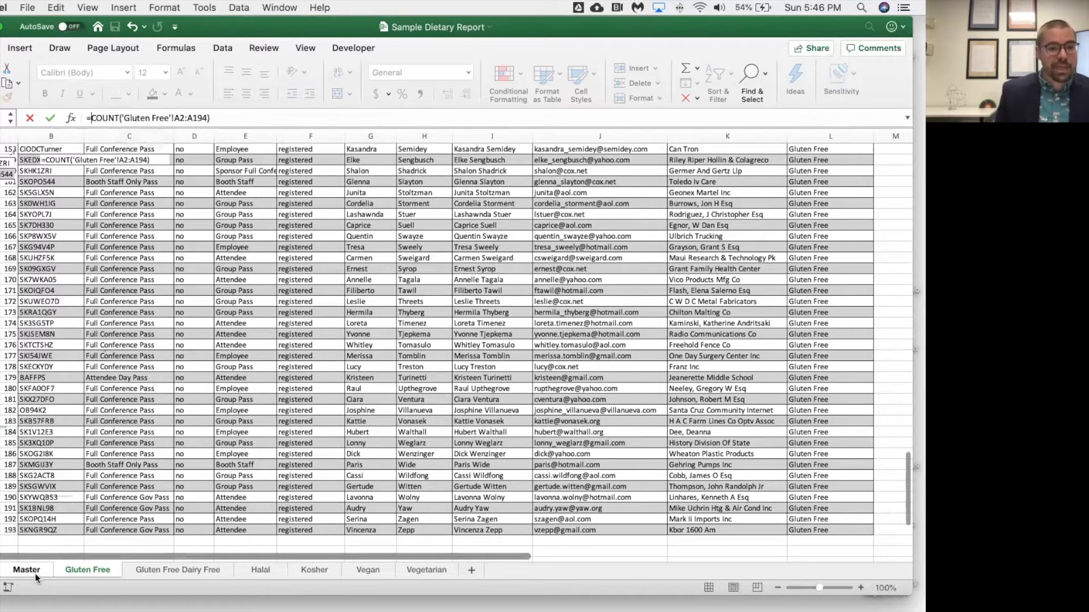
{"action": "left_click", "coordinate": [90, 570]}
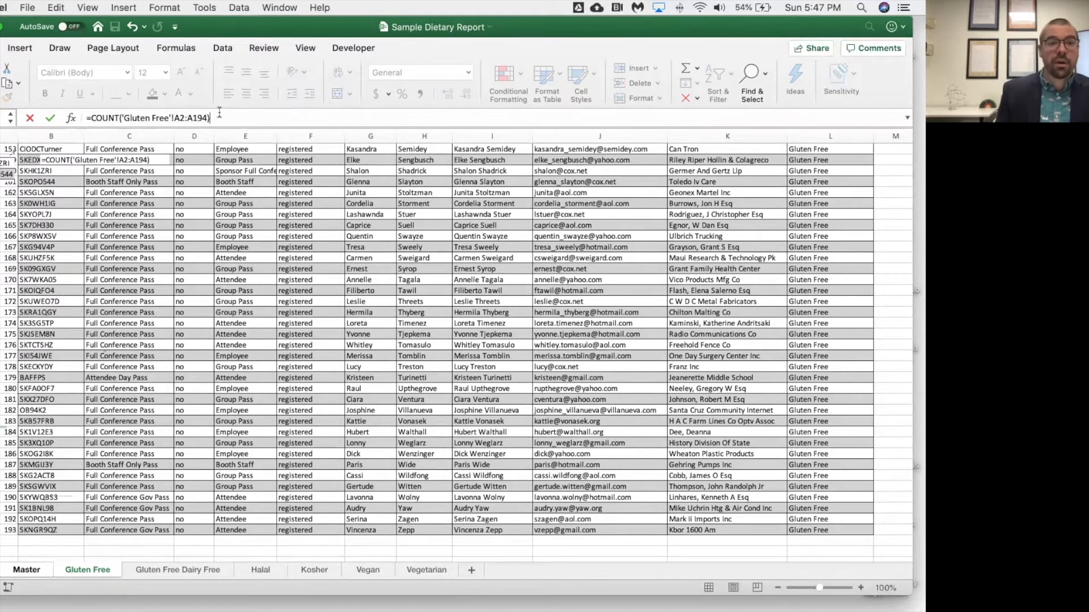
{"action": "left_click", "coordinate": [120, 117]}
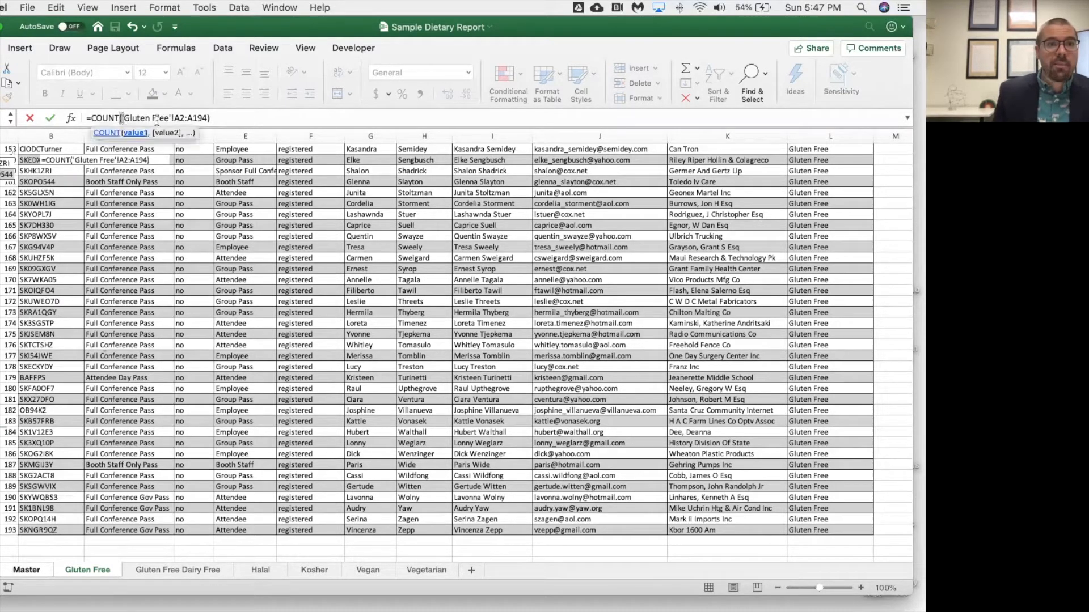
{"action": "left_click", "coordinate": [110, 118]}
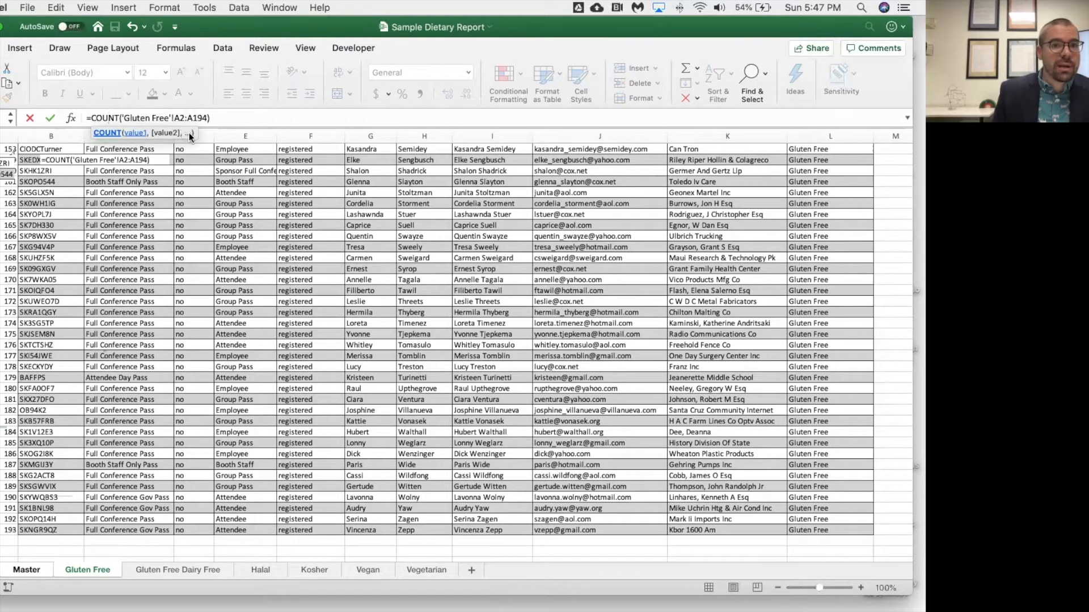
{"action": "left_click", "coordinate": [219, 117]}
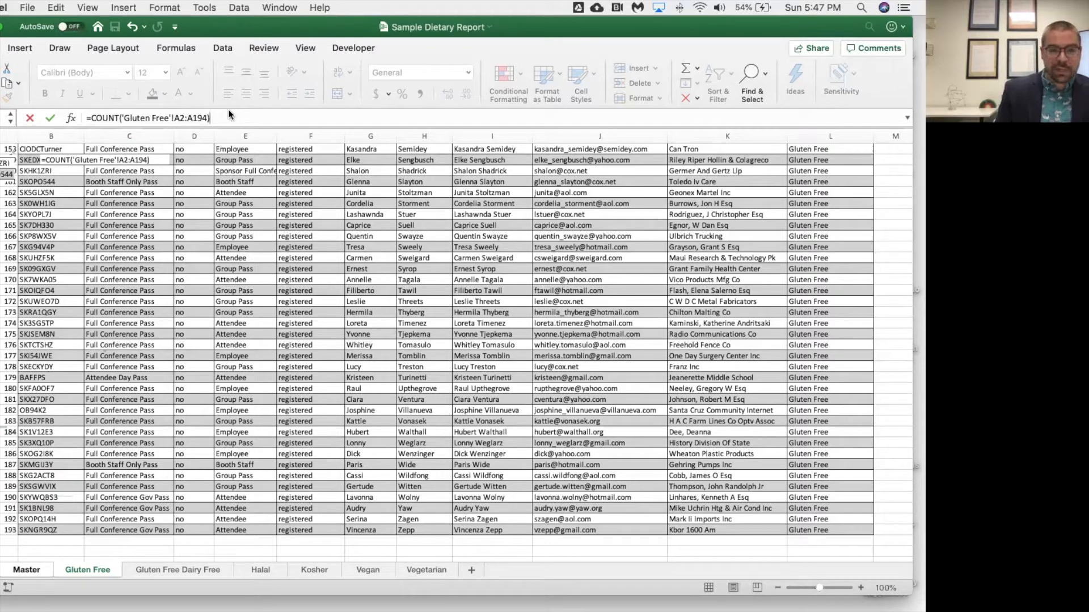
{"action": "key", "text": "Return"}
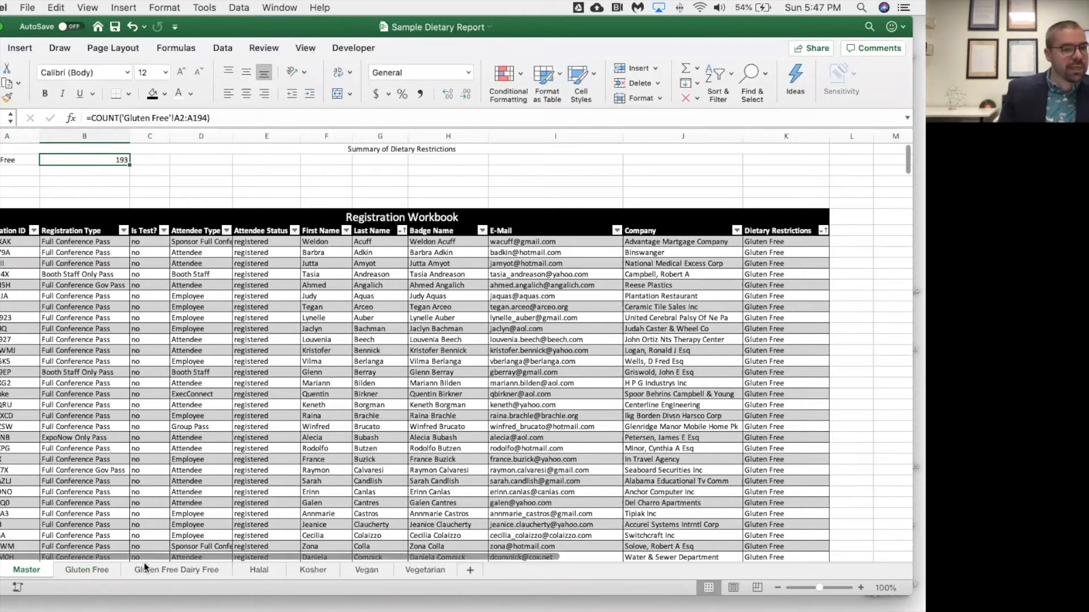
Step: On the Gluten Free Dairy Free sheet, insert a column before Registration ID and head it "Count"
{"action": "left_click", "coordinate": [169, 573]}
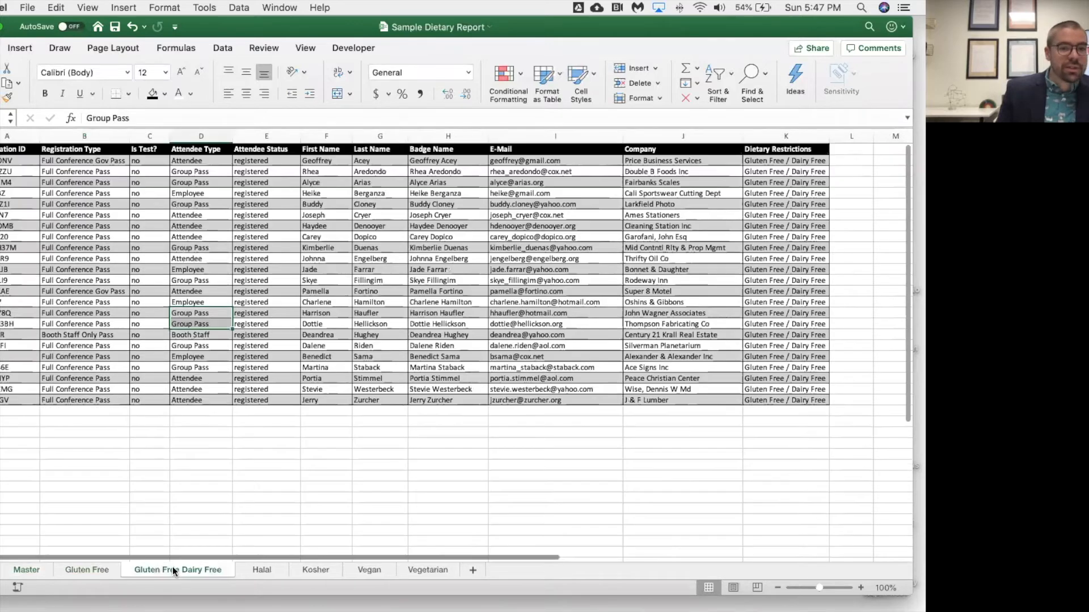
{"action": "left_click", "coordinate": [7, 136]}
{"action": "right_click", "coordinate": [7, 136]}
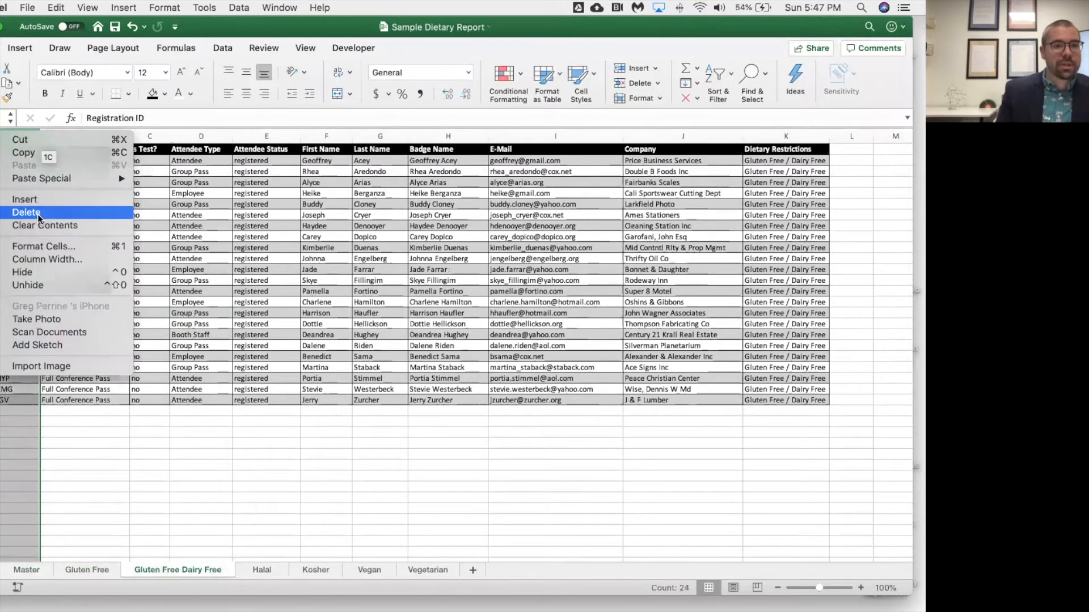
{"action": "left_click", "coordinate": [35, 206]}
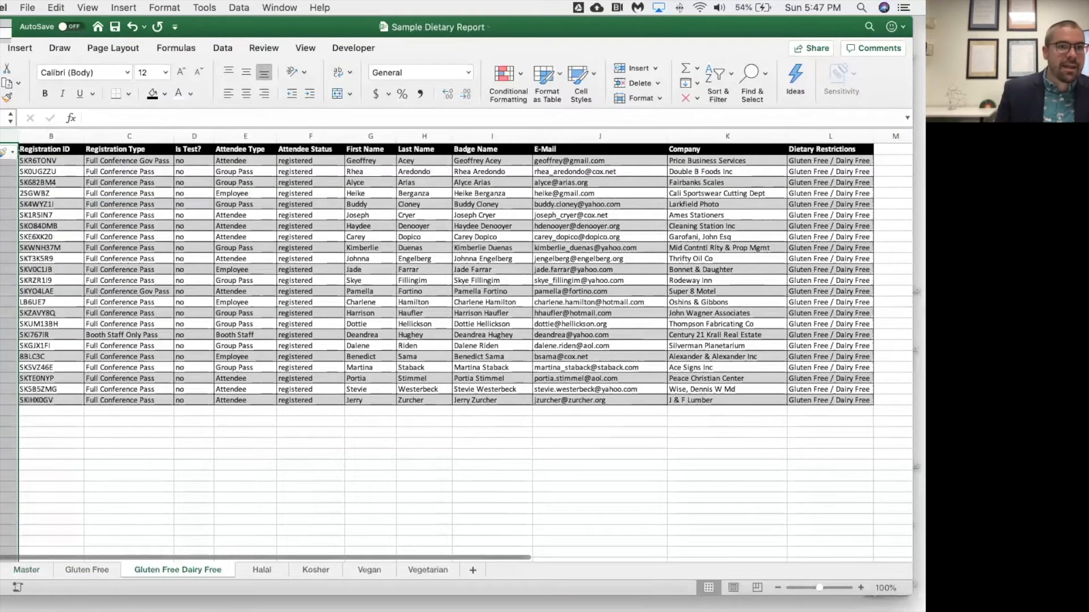
{"action": "type", "text": "Count"}
{"action": "key", "text": "Return"}
Step: Number the first three gluten-free/dairy-free attendees 1, 2, 3 and extend the series to the last attendee's row
{"action": "type", "text": "1"}
{"action": "key", "text": "Return"}
{"action": "type", "text": "2"}
{"action": "key", "text": "Return"}
{"action": "type", "text": "3"}
{"action": "key", "text": "Return"}
{"action": "left_click_drag", "start_coordinate": [8, 161], "coordinate": [10, 402]}
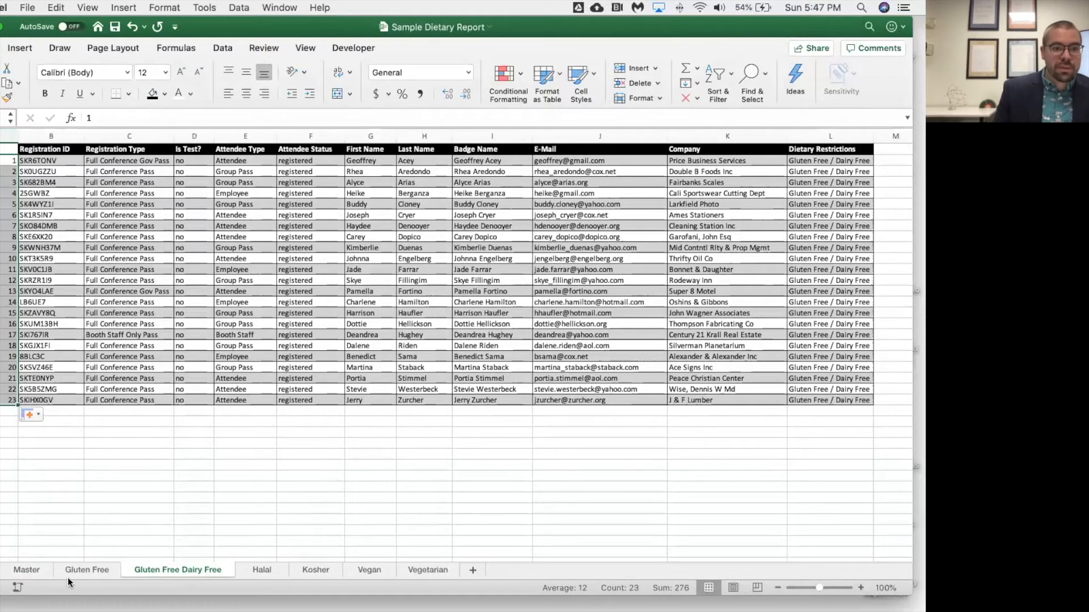
Step: On the Master sheet, label A3 "GF/DF" and enter =COUNT('Gluten Free Dairy Free'!A2:A24) in B3
{"action": "left_click", "coordinate": [28, 571]}
{"action": "left_click", "coordinate": [18, 166]}
{"action": "type", "text": "GF/DF"}
{"action": "key", "text": "Tab"}
{"action": "type", "text": "=COUN"}
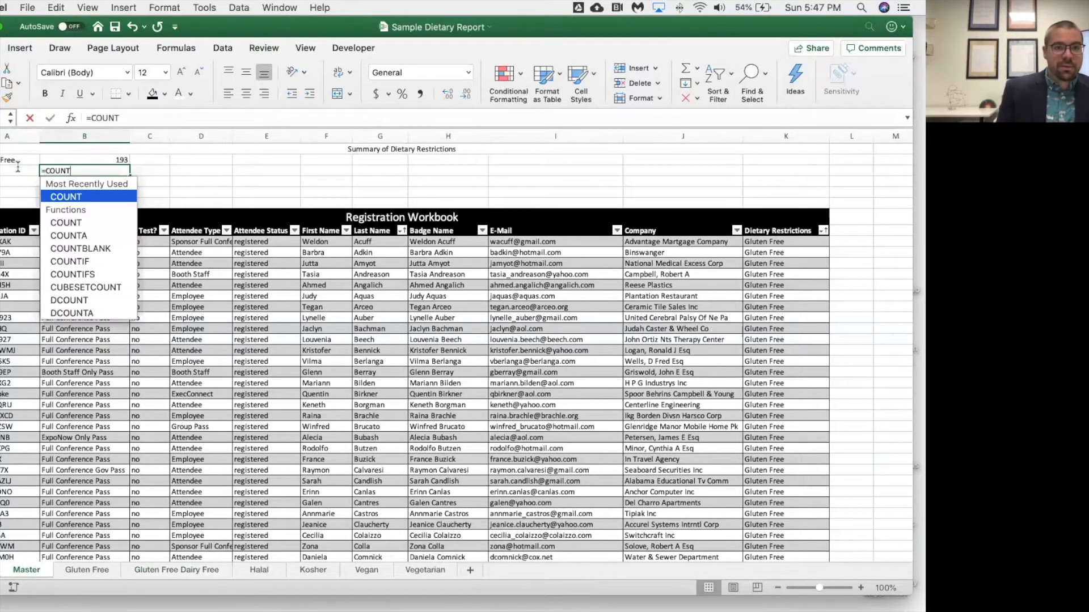
{"action": "type", "text": "T("}
{"action": "left_click", "coordinate": [164, 571]}
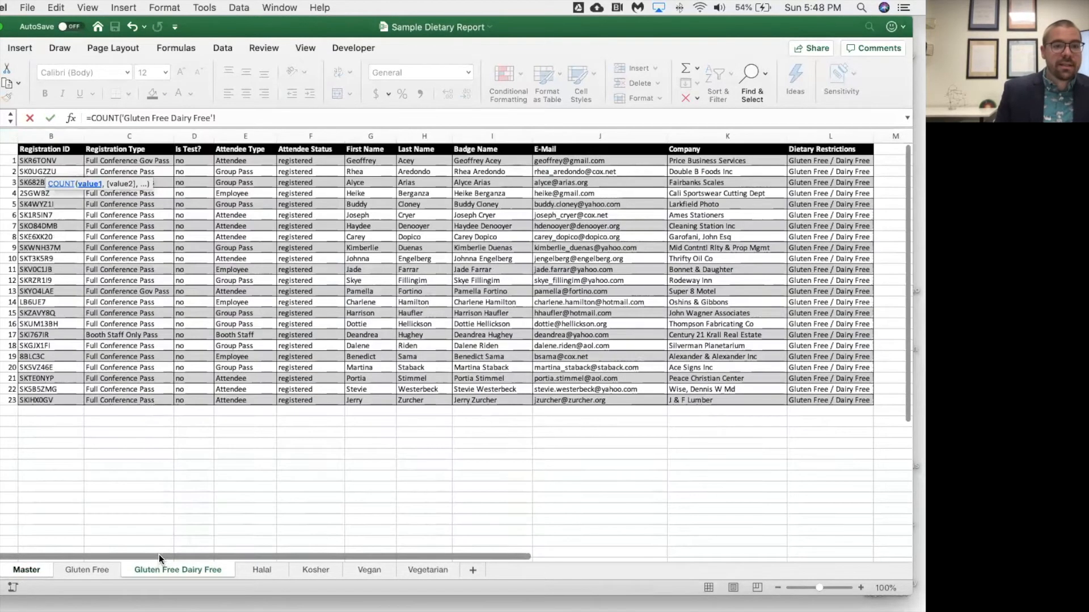
{"action": "left_click_drag", "start_coordinate": [8, 160], "coordinate": [8, 400]}
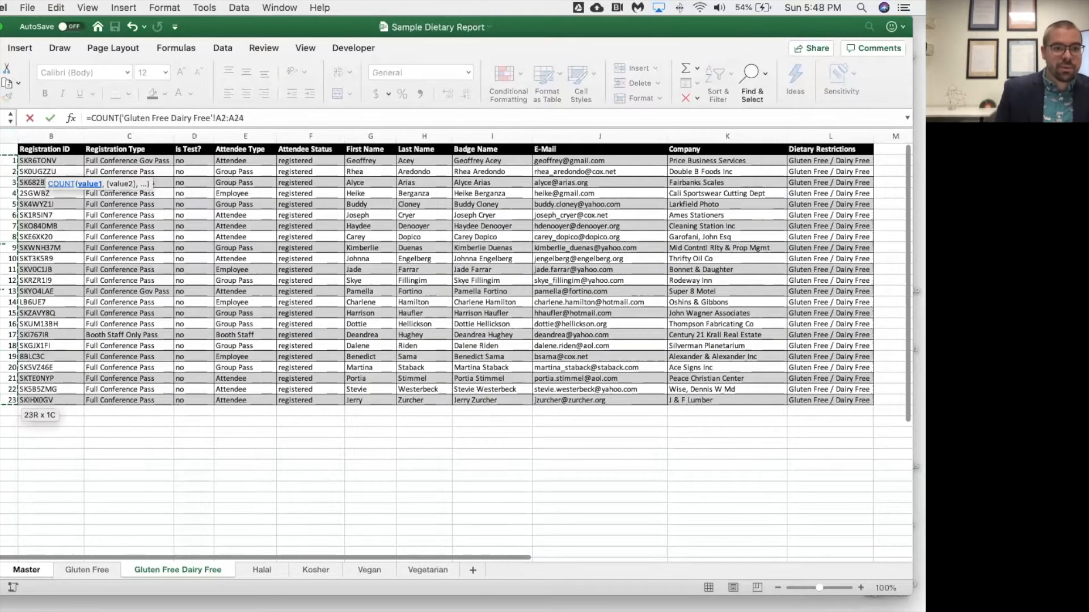
{"action": "type", "text": ")"}
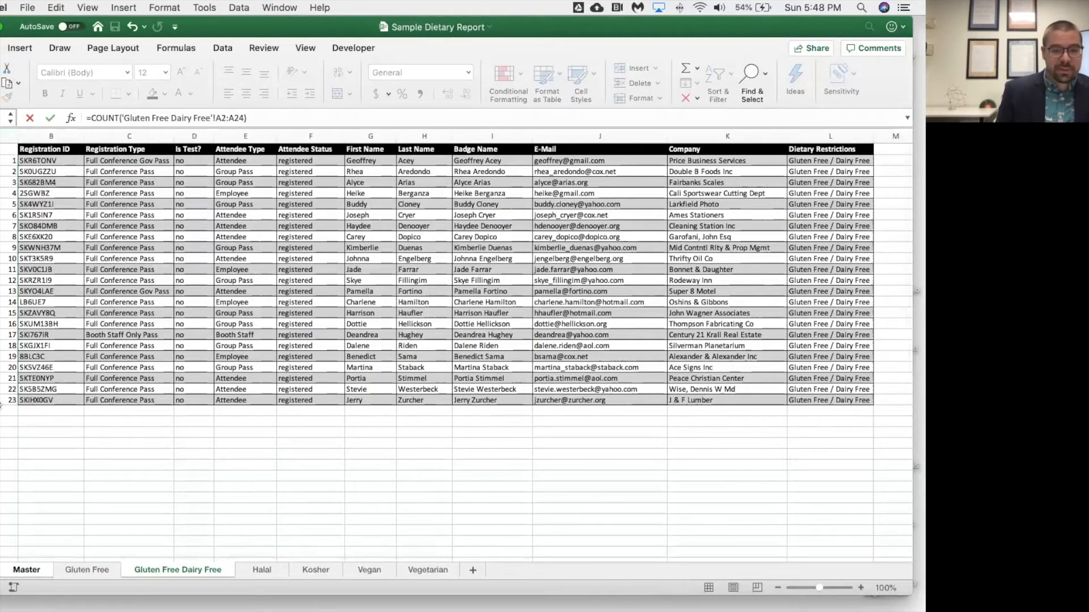
{"action": "key", "text": "Return"}
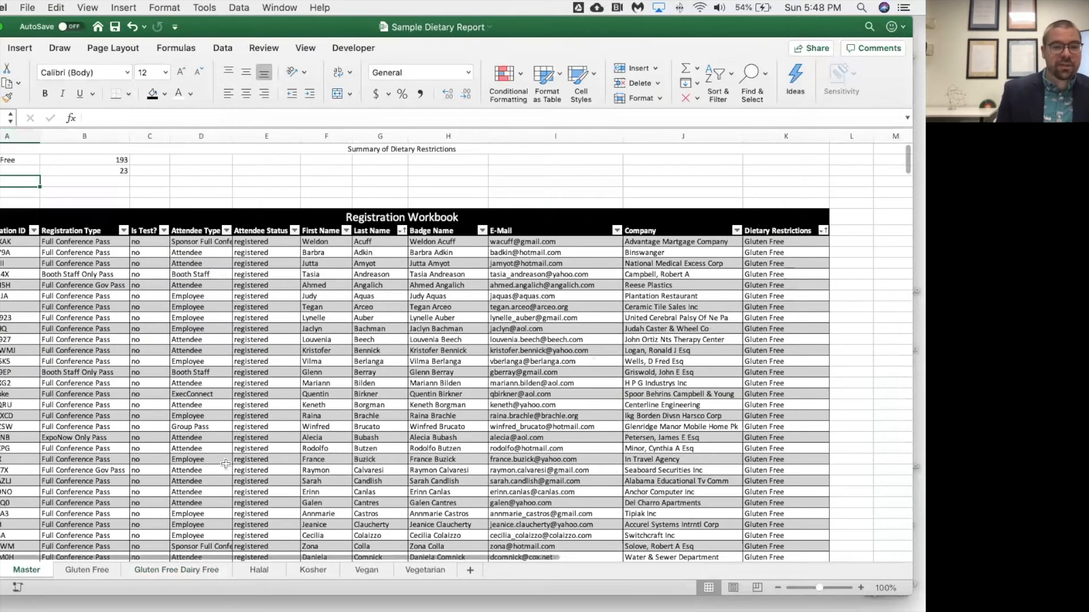
Step: Enter the label "Halal" in A4, below the GF/DF row of the summary
{"action": "type", "text": "Halad"}
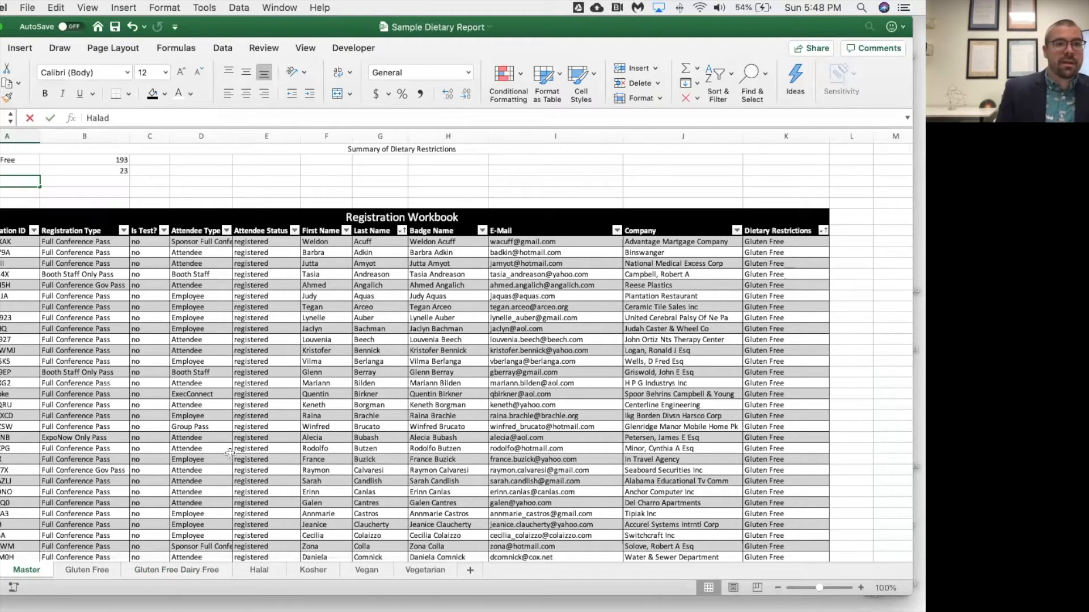
{"action": "key", "text": "BackSpace"}
{"action": "type", "text": "l"}
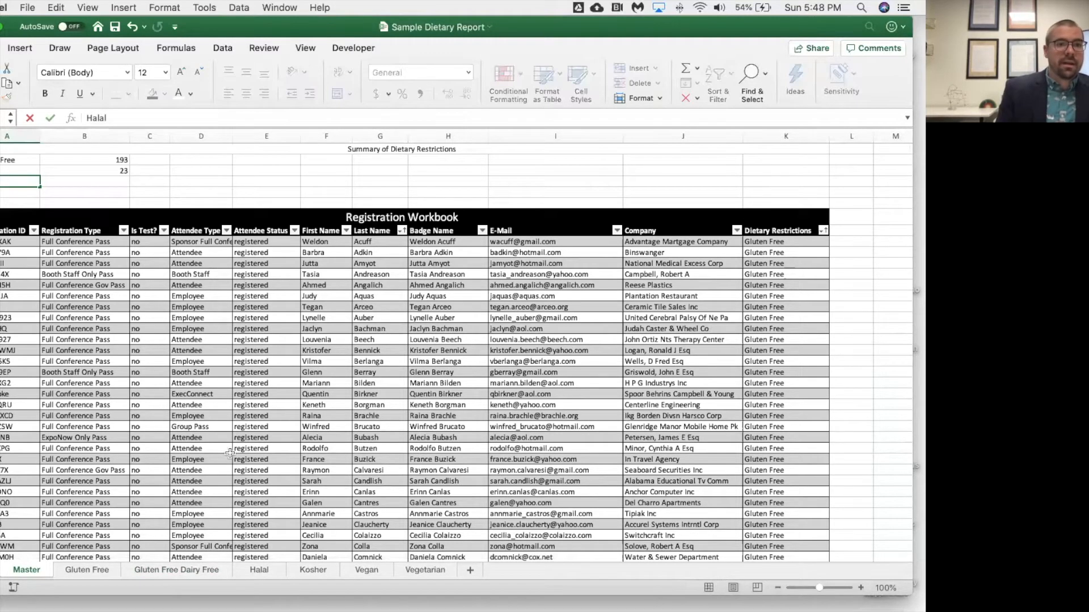
Step: On the Halal sheet, insert a column before Registration ID and head it "Count"
{"action": "left_click", "coordinate": [261, 570]}
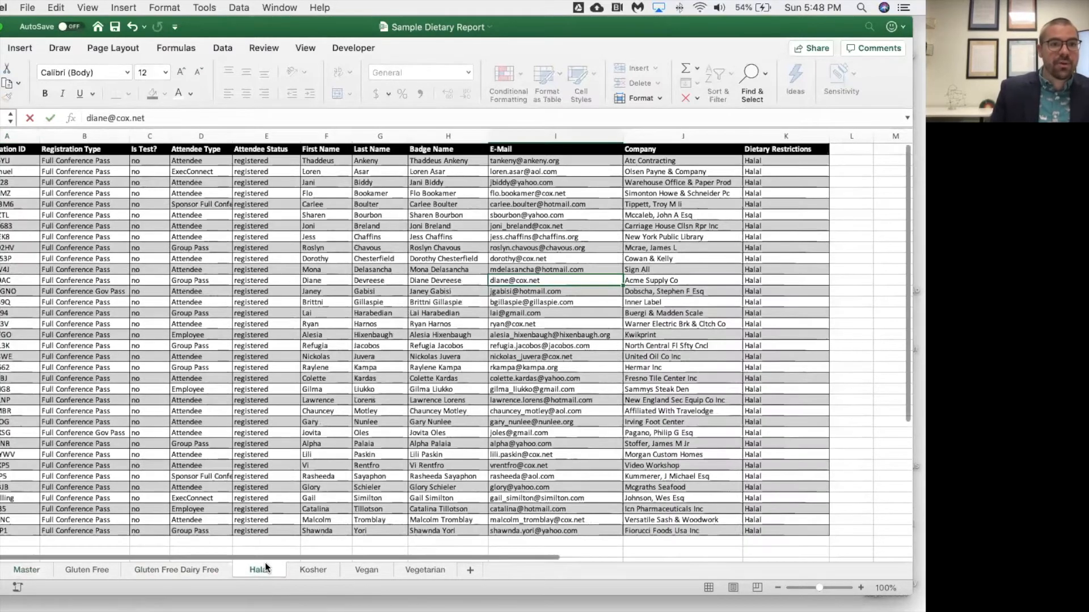
{"action": "right_click", "coordinate": [20, 138]}
{"action": "left_click", "coordinate": [42, 205]}
{"action": "left_click", "coordinate": [8, 149]}
{"action": "type", "text": "Count"}
{"action": "key", "text": "Return"}
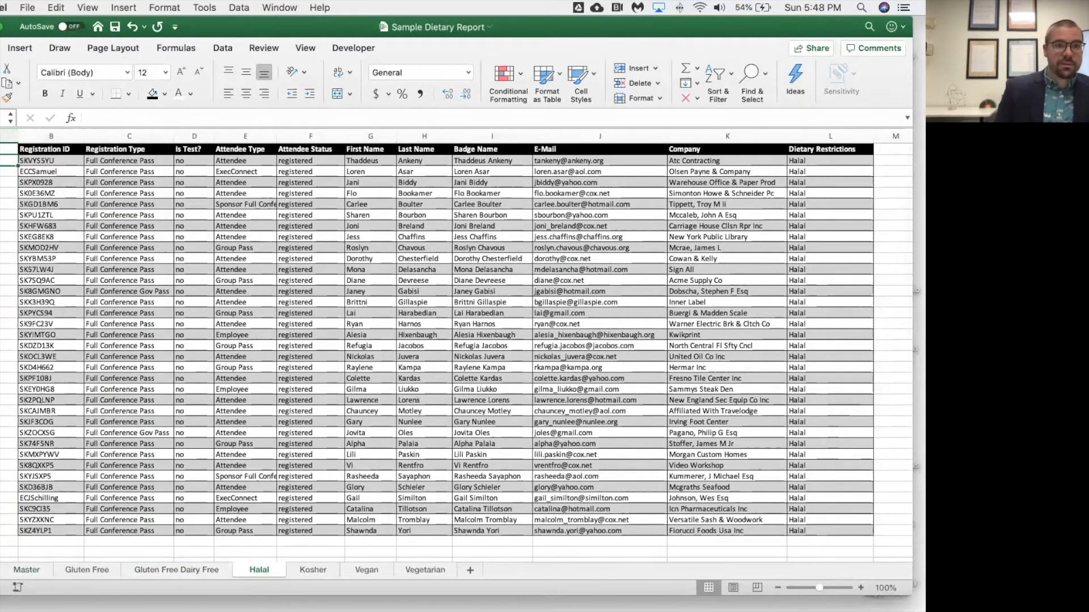
Step: Number the first three Halal attendees 1, 2, 3 and extend the series to the last attendee's row
{"action": "type", "text": "1"}
{"action": "key", "text": "Return"}
{"action": "type", "text": "2"}
{"action": "key", "text": "Return"}
{"action": "type", "text": "3"}
{"action": "key", "text": "Return"}
{"action": "mouse_move", "coordinate": [7, 161]}
{"action": "left_mouse_down"}
{"action": "mouse_move", "coordinate": [5, 363]}
{"action": "mouse_move", "coordinate": [1, 34]}
{"action": "mouse_move", "coordinate": [6, 164]}
{"action": "left_mouse_up"}
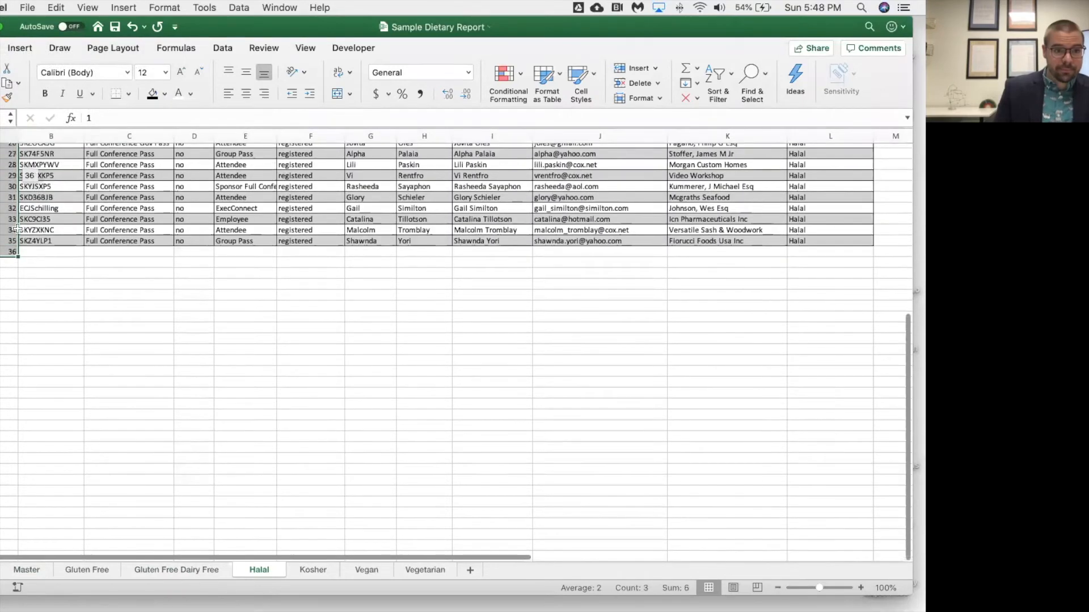
{"action": "left_click_drag", "start_coordinate": [17, 257], "coordinate": [15, 244]}
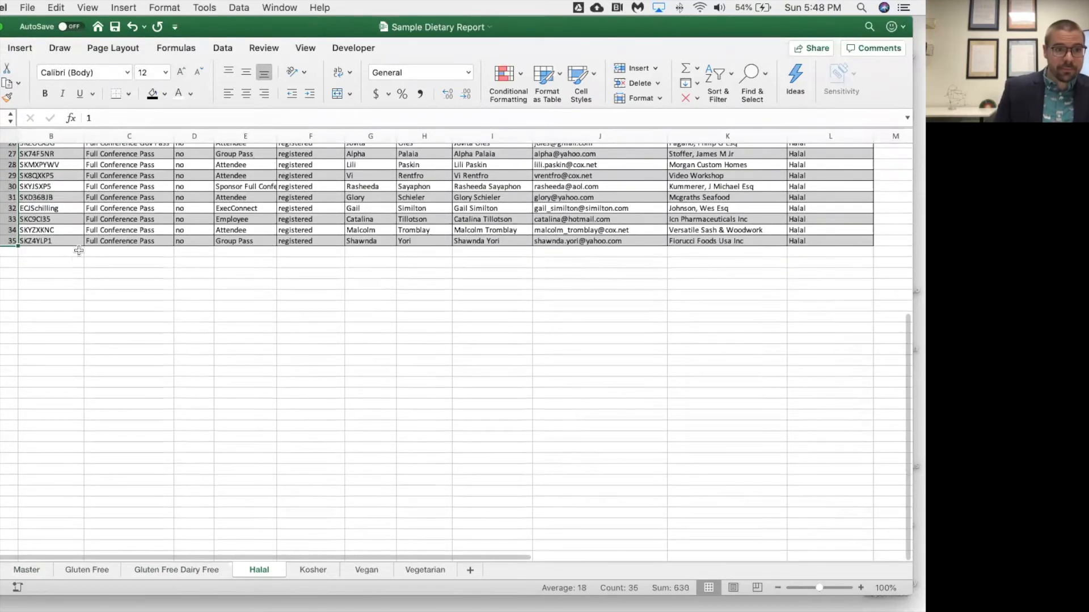
{"action": "left_click", "coordinate": [72, 264]}
Step: On the Master sheet, enter =COUNT(Halal!A2:A36) in B4 as the Halal attendee count
{"action": "left_click", "coordinate": [26, 570]}
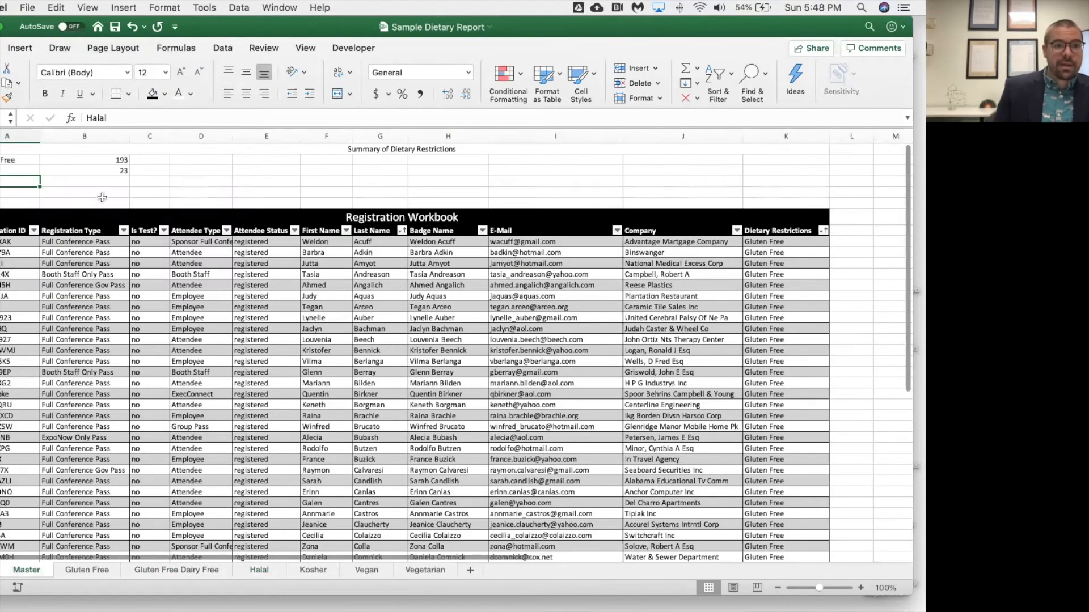
{"action": "left_click", "coordinate": [98, 180]}
{"action": "type", "text": "=COUNT("}
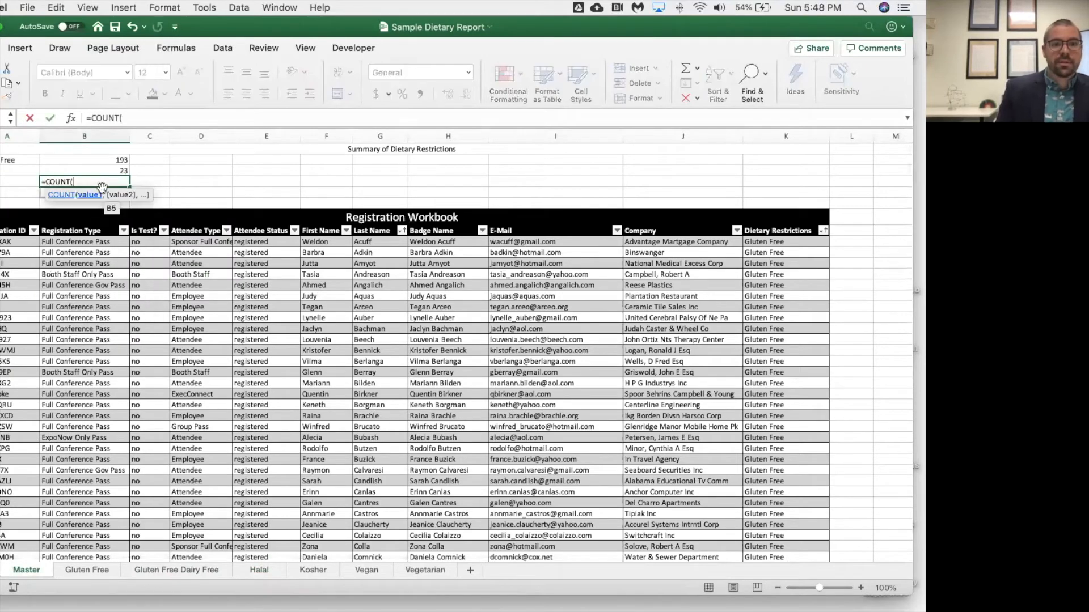
{"action": "left_click", "coordinate": [260, 570]}
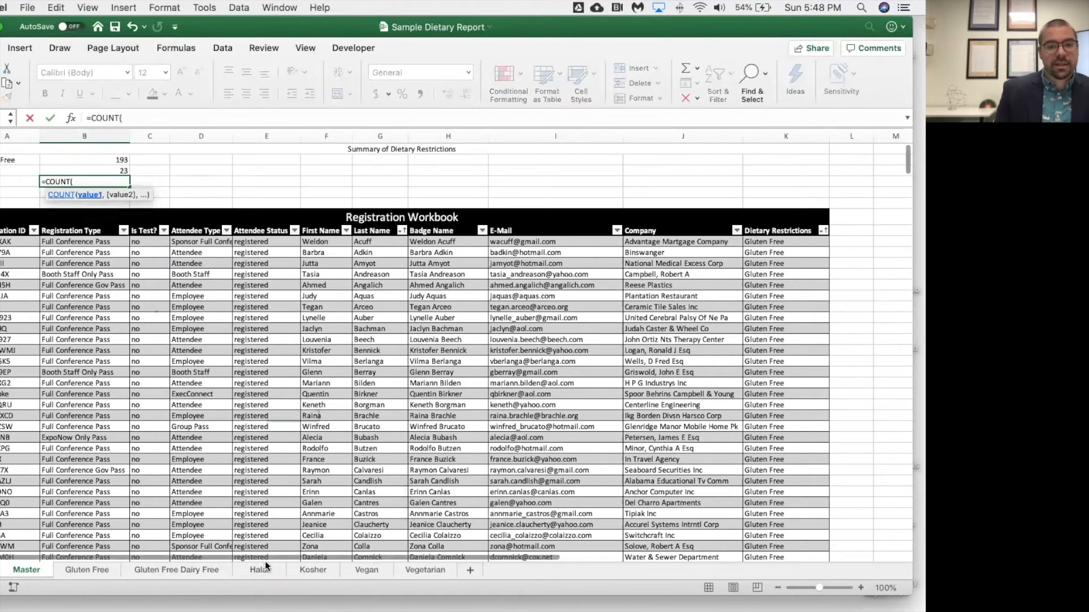
{"action": "scroll", "coordinate": [34, 188], "scroll_direction": "up", "scroll_amount": 10}
{"action": "left_click_drag", "start_coordinate": [11, 171], "coordinate": [13, 532]}
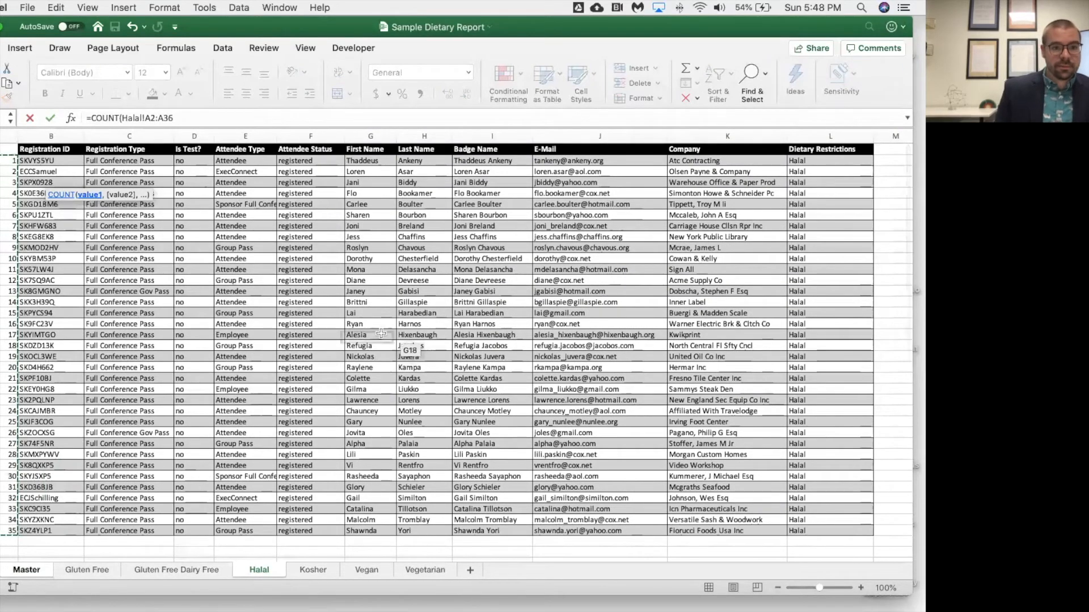
{"action": "key", "text": "Return"}
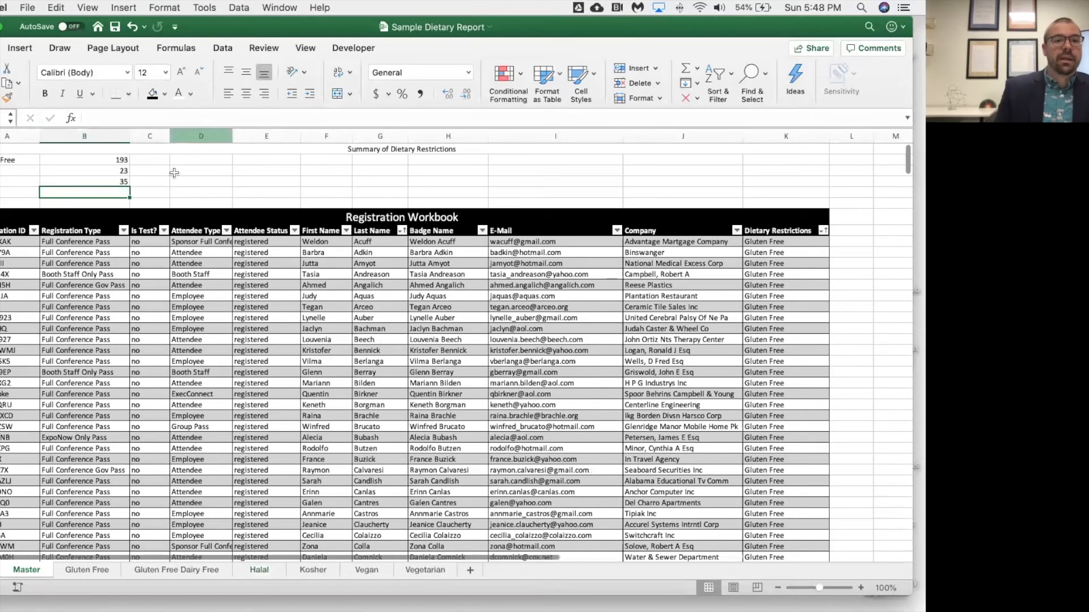
Step: Try totalling the three restriction counts with =SUM(B2:B4) in B5, and undo that formula
{"action": "scroll", "coordinate": [148, 199], "scroll_direction": "down", "scroll_amount": 1}
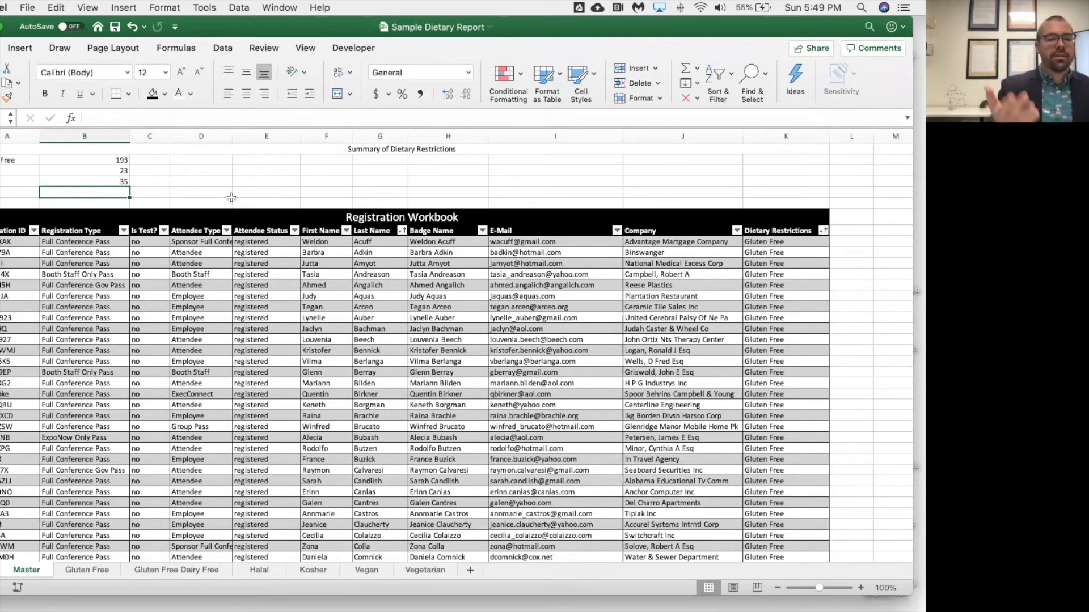
{"action": "type", "text": "="}
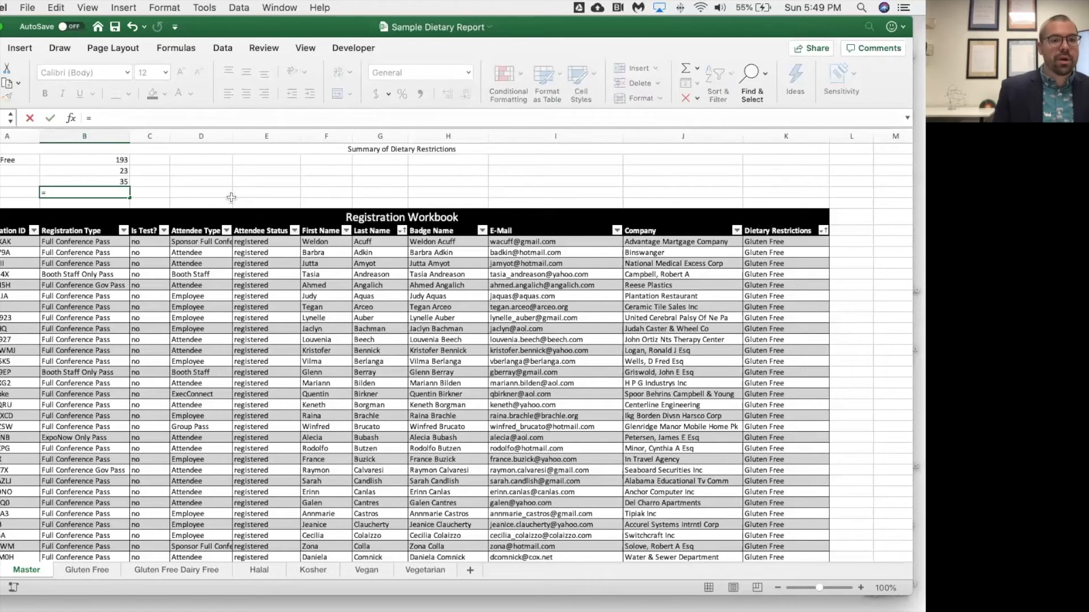
{"action": "type", "text": "SUM"}
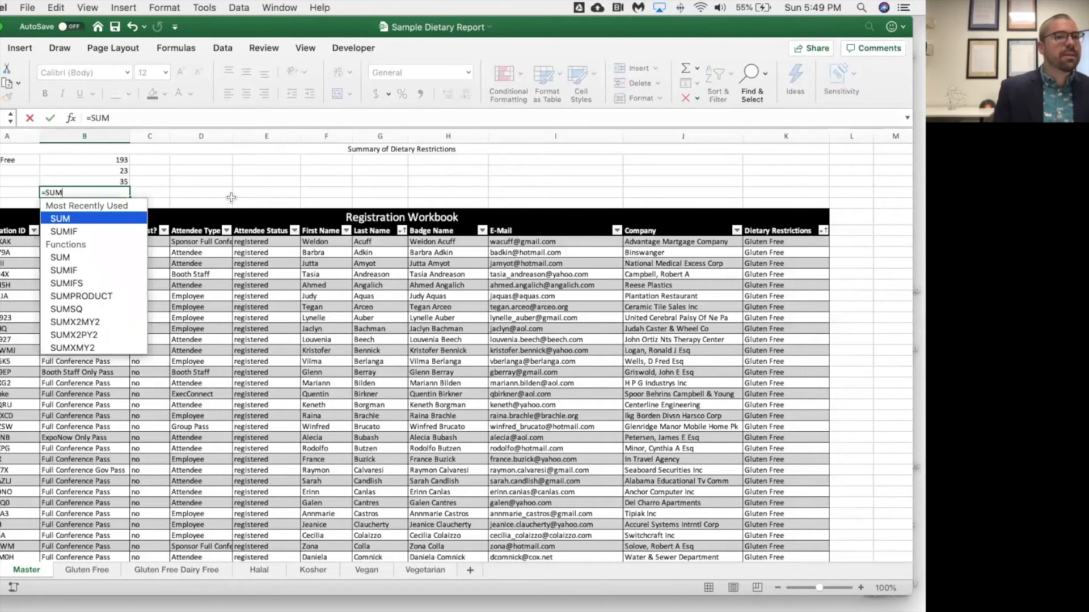
{"action": "type", "text": "("}
{"action": "left_click_drag", "start_coordinate": [120, 160], "coordinate": [120, 182]}
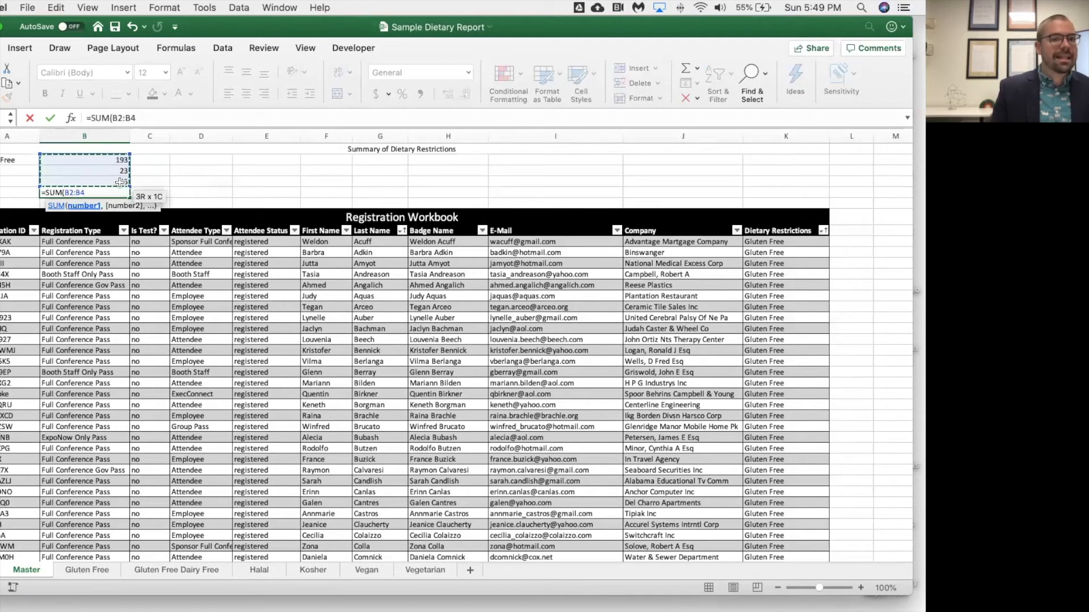
{"action": "type", "text": ")"}
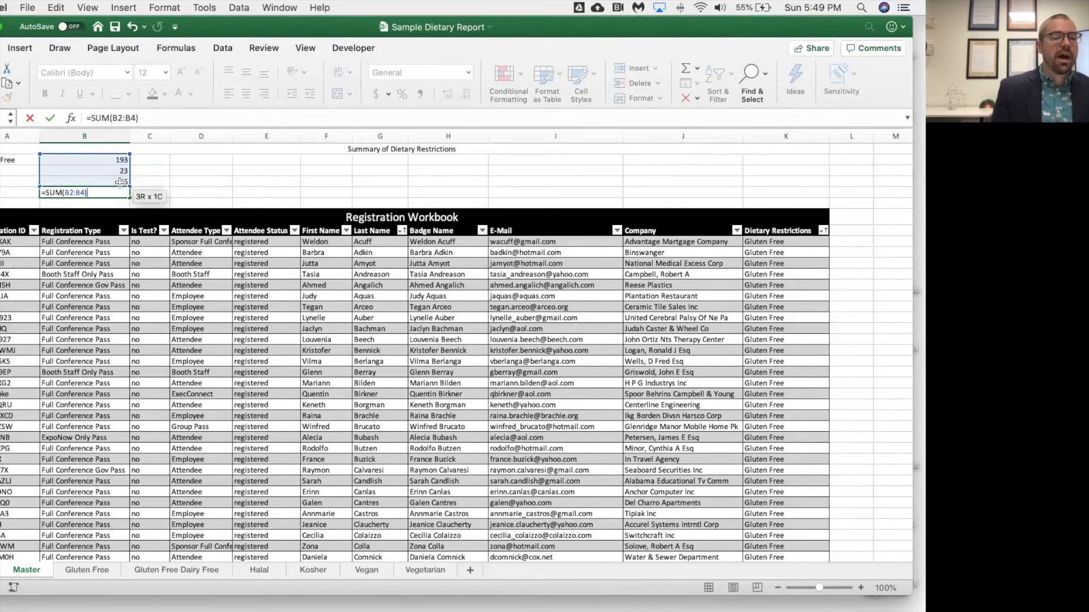
{"action": "key", "text": "Return"}
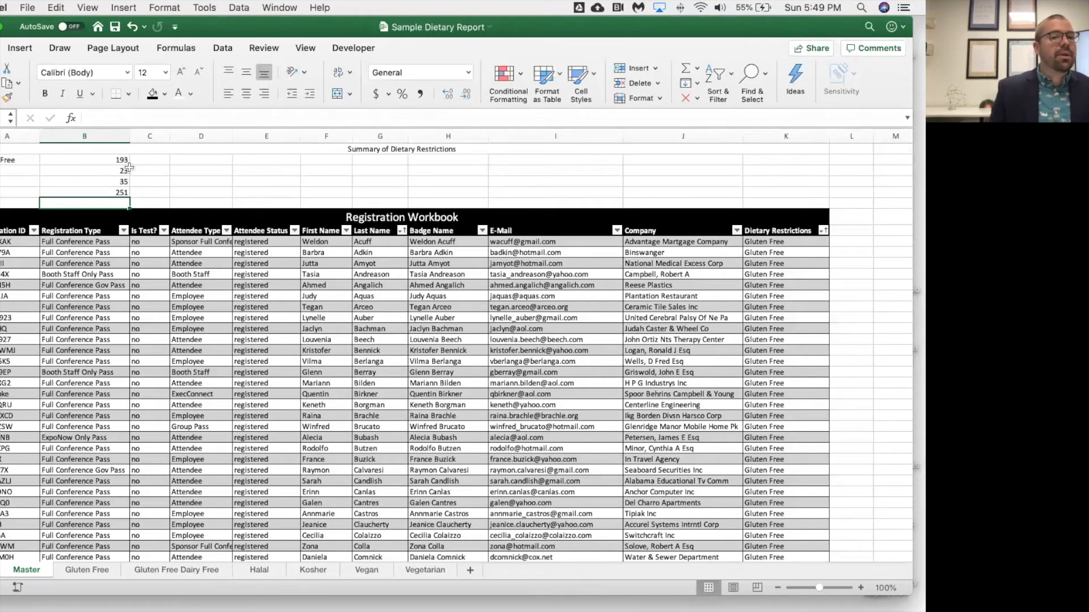
{"action": "left_click", "coordinate": [119, 195]}
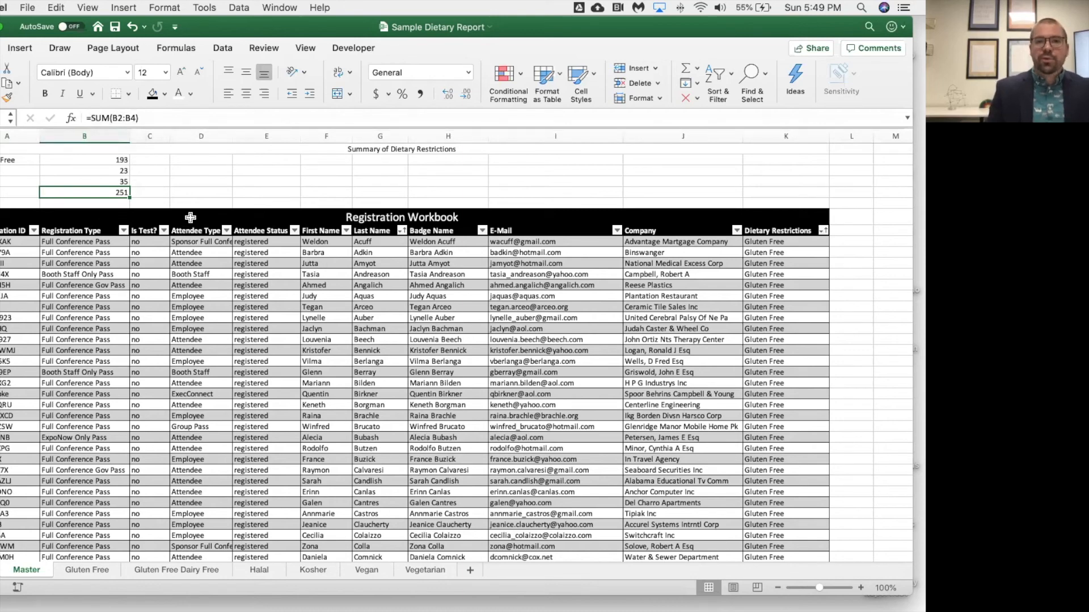
{"action": "key", "text": "super+z"}
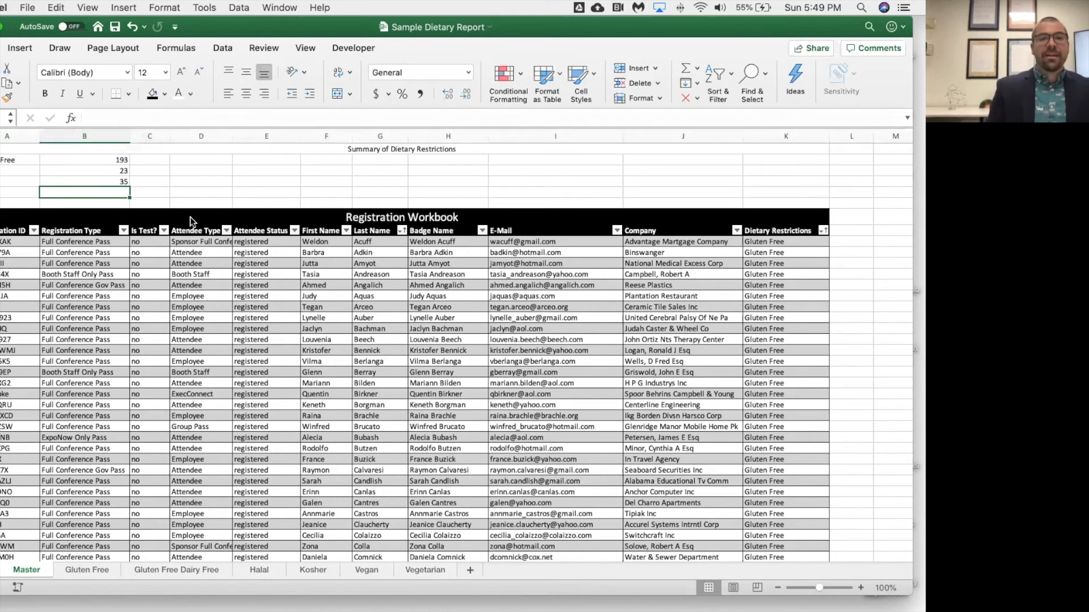